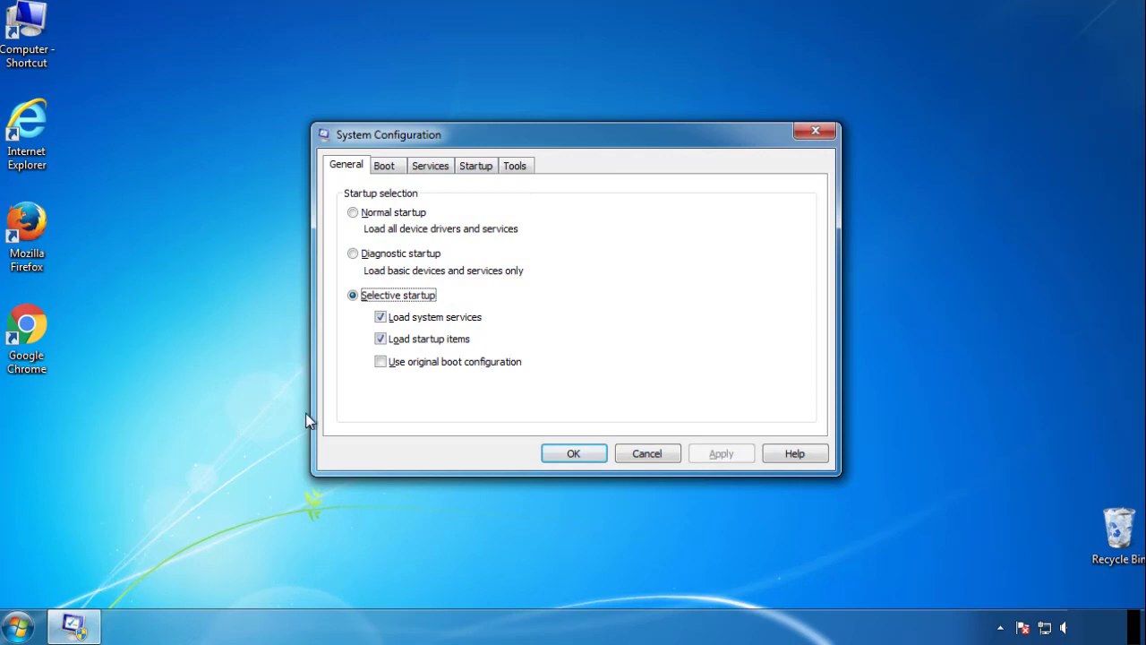
# Step: Enable Safe boot with the Minimal option for Windows 7 and restart the computer into Safe Mode
pyautogui.click(383, 165)
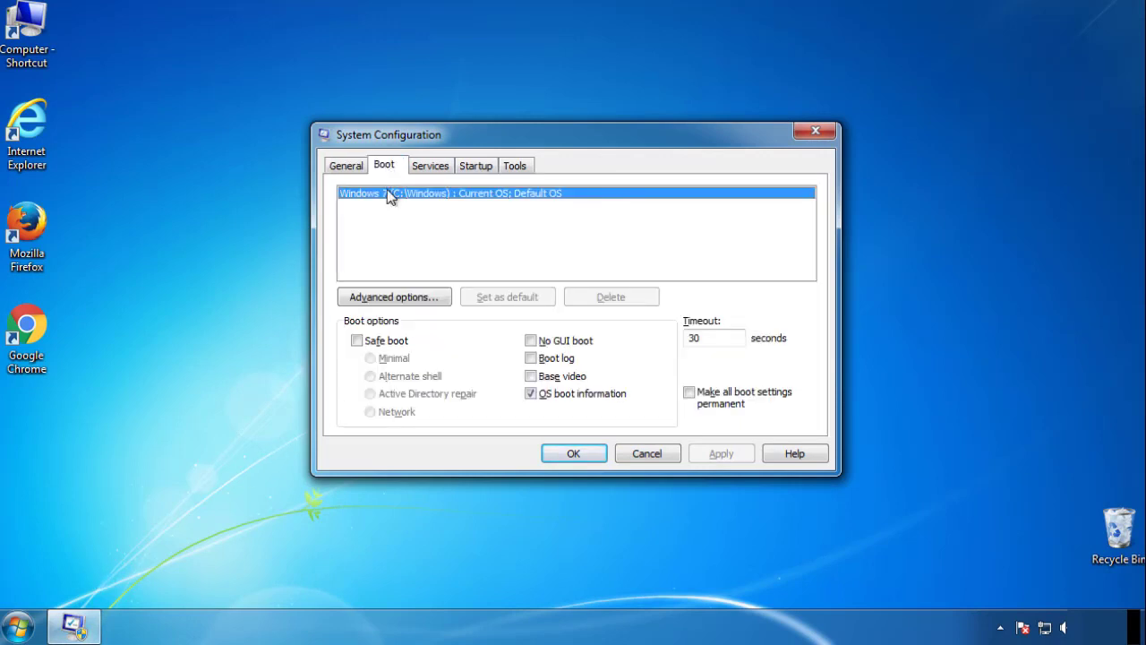
pyautogui.click(357, 341)
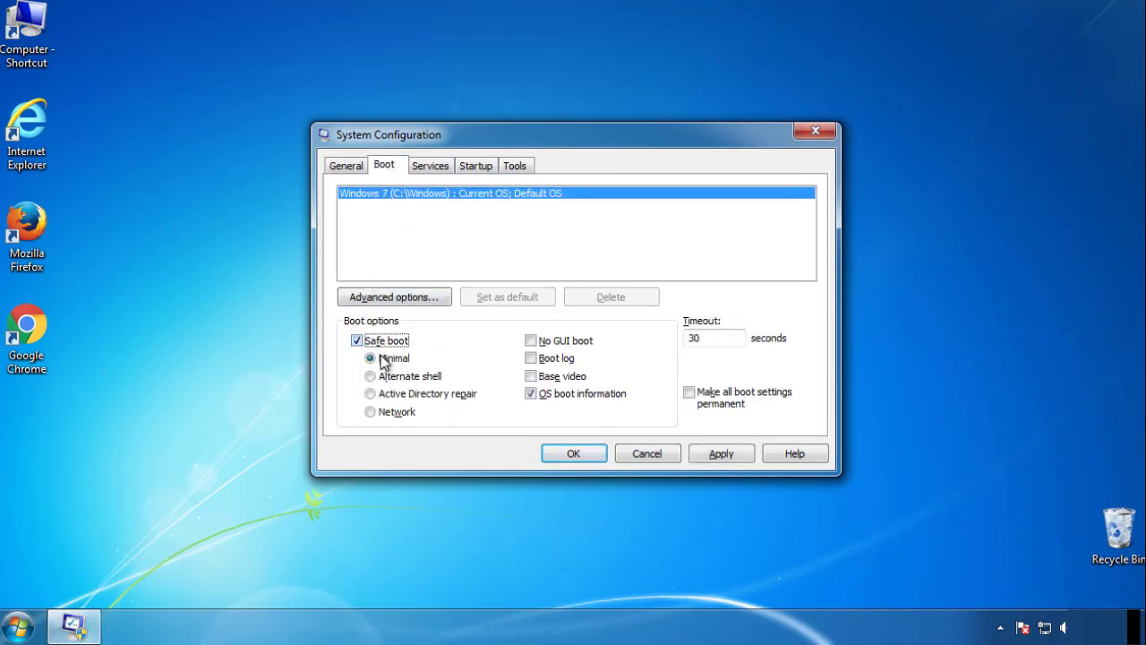
pyautogui.click(581, 453)
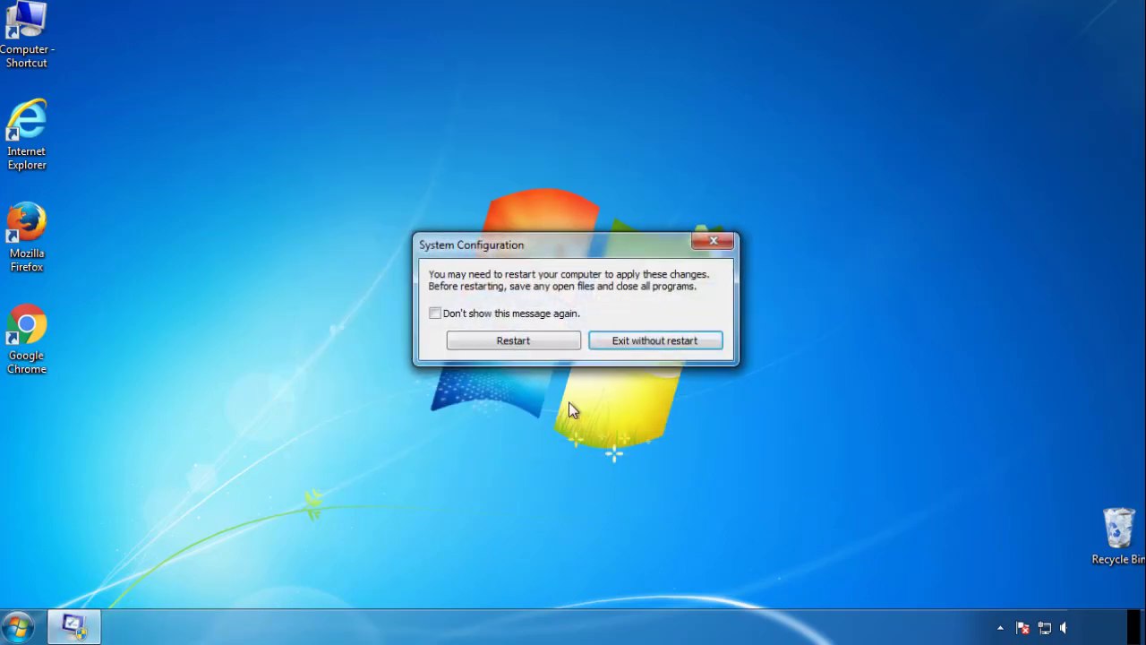
pyautogui.click(515, 341)
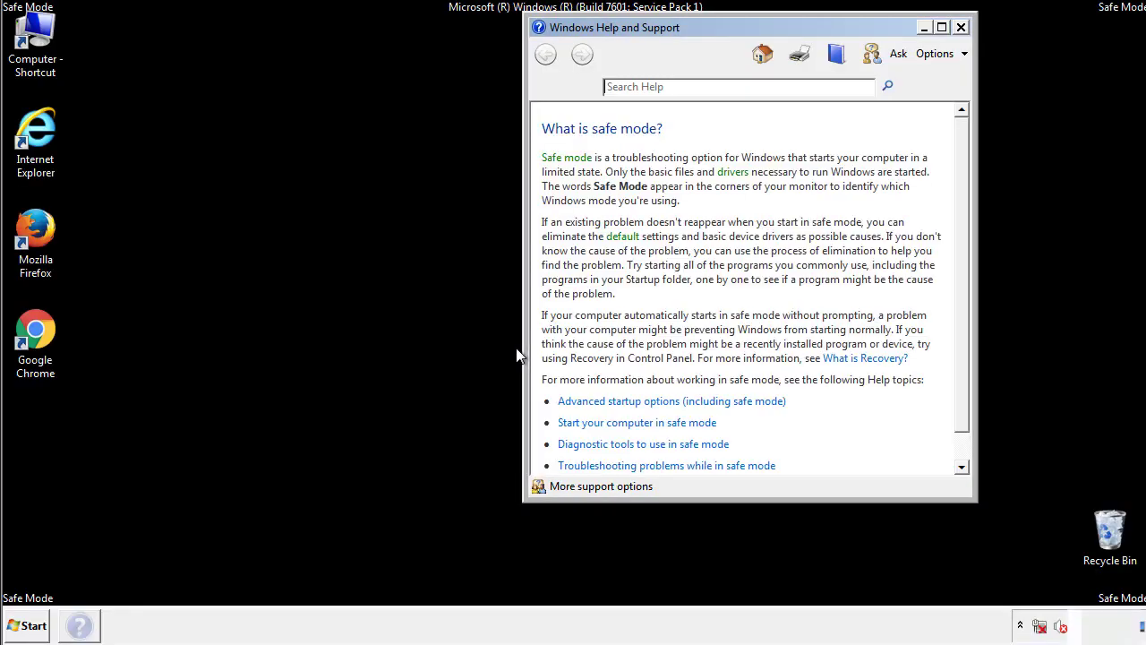
pyautogui.click(960, 28)
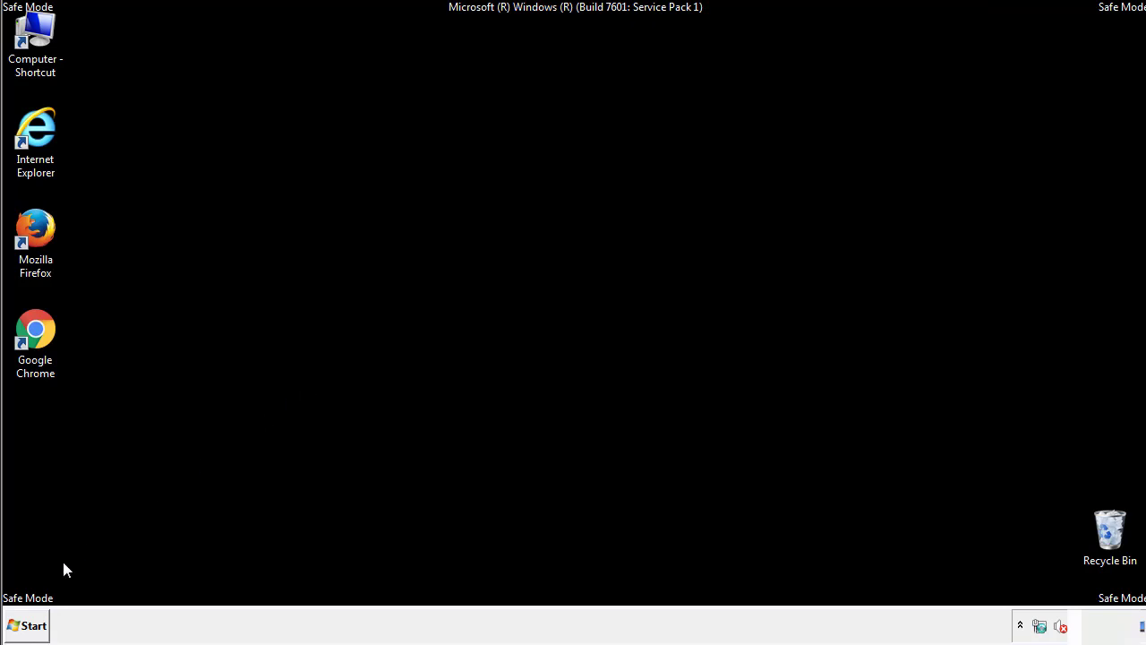
# Step: Apply the Control Panel folder view setting that shows hidden files, folders, and drives
pyautogui.click(27, 625)
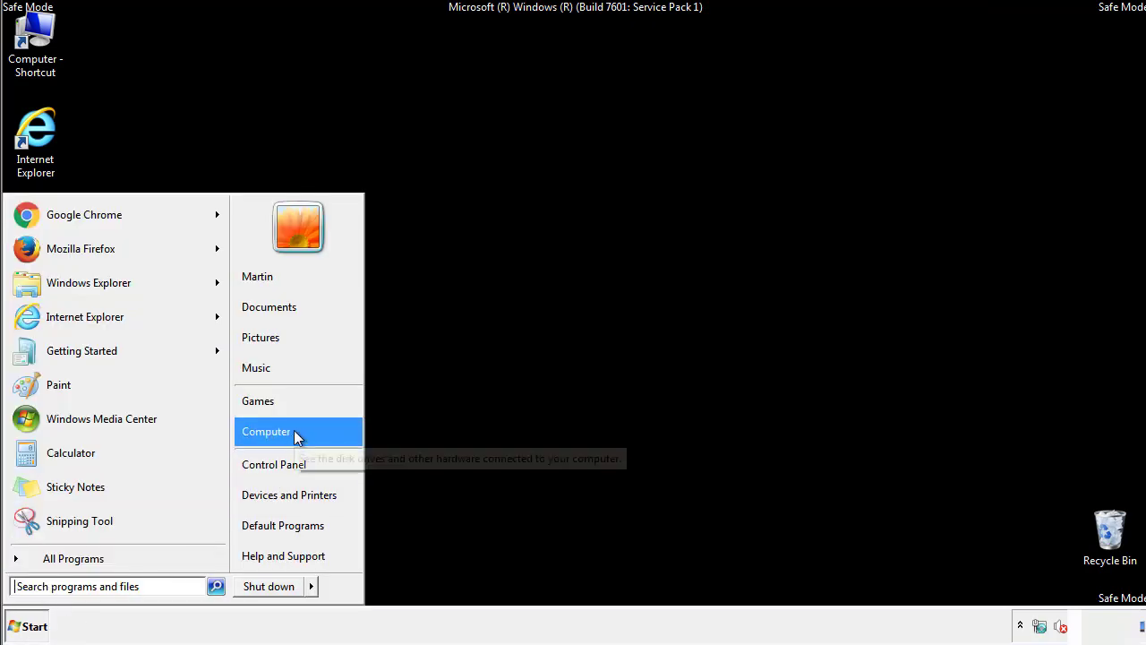
pyautogui.click(284, 463)
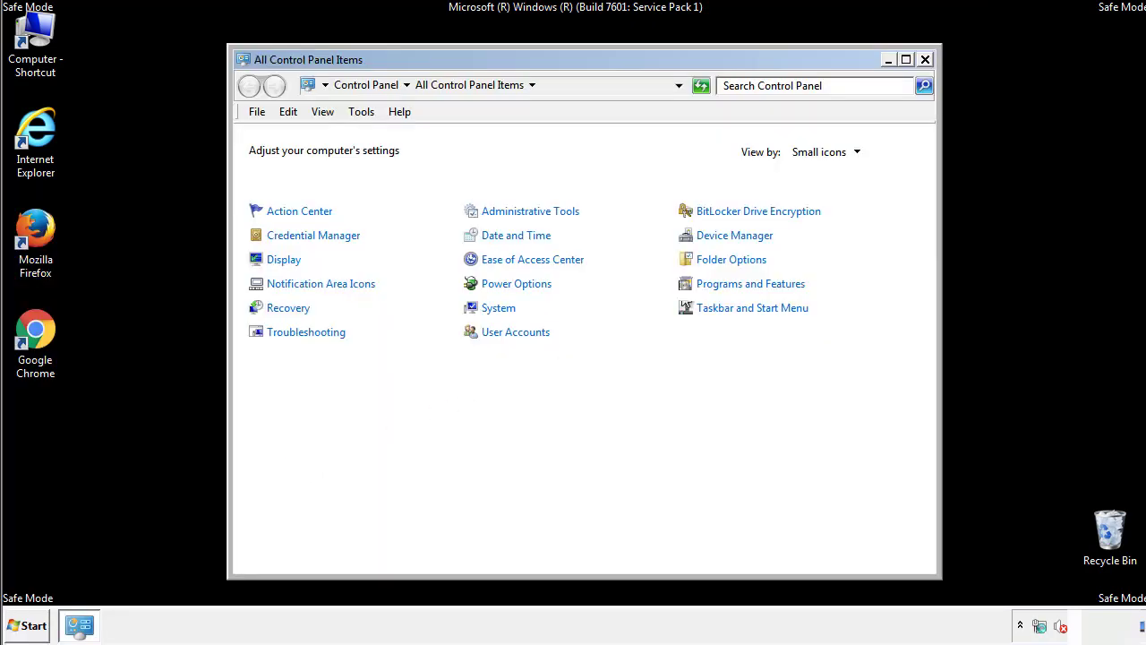
pyautogui.click(732, 259)
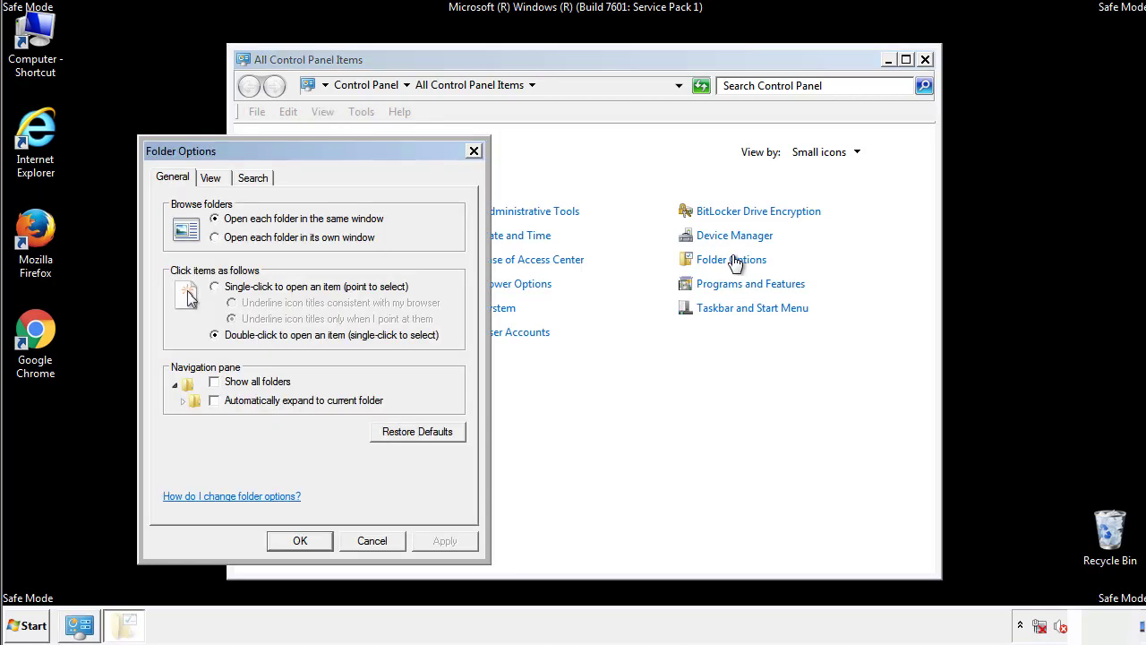
pyautogui.click(215, 181)
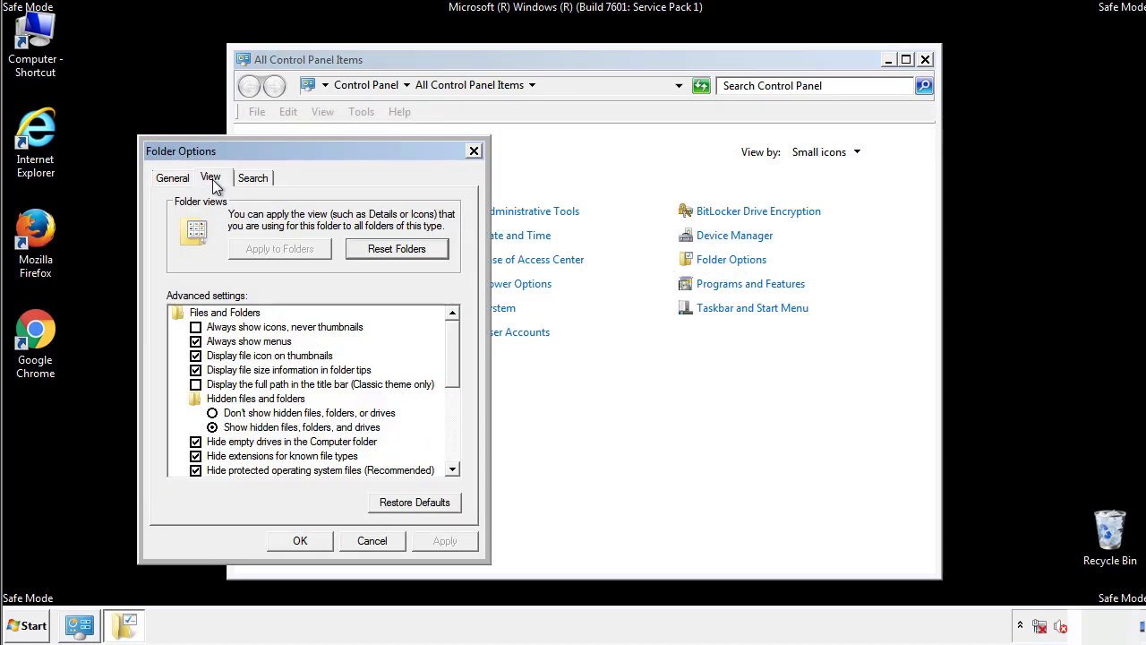
pyautogui.click(197, 341)
pyautogui.click(302, 540)
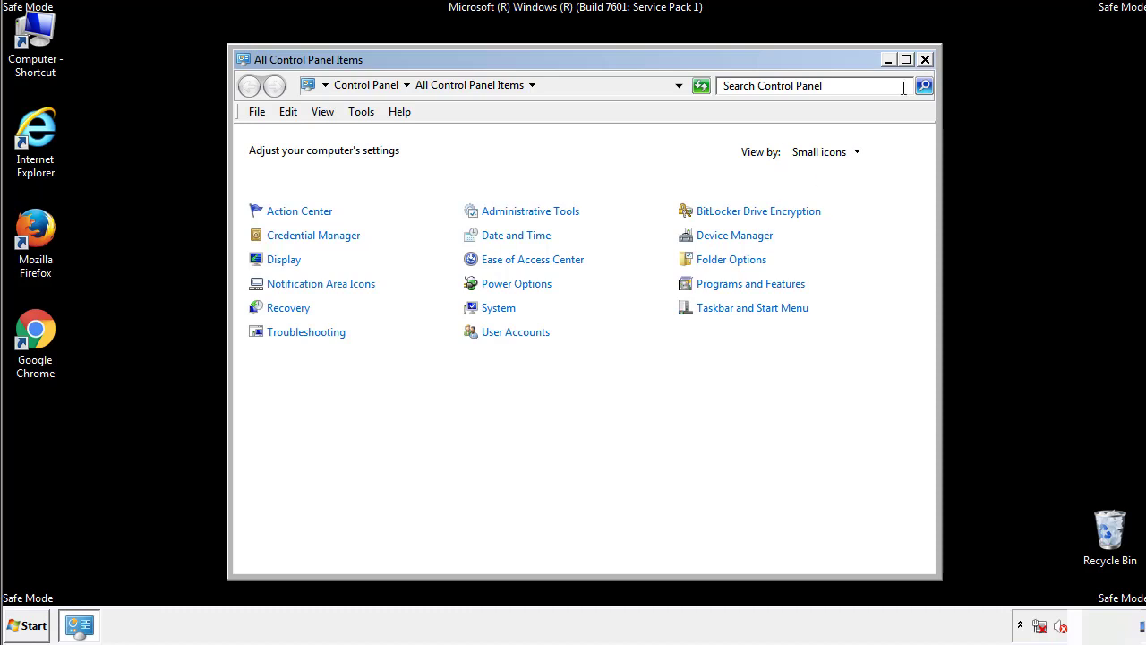
pyautogui.click(925, 60)
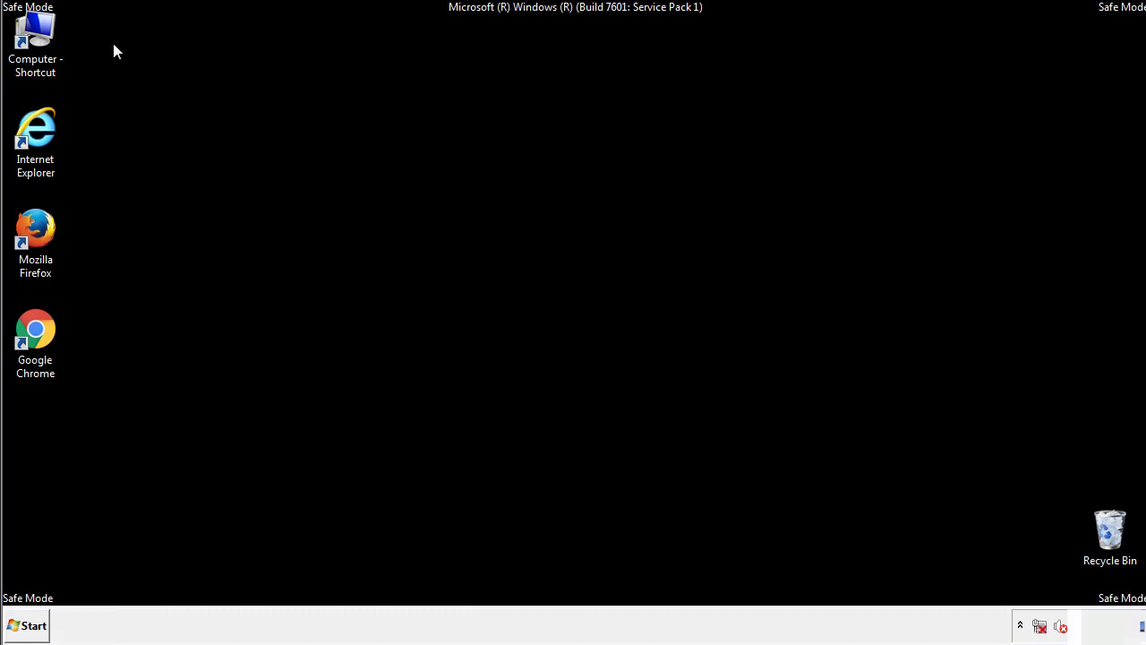
# Step: Browse the computer's local disk to the folder C:\Windows\System32\drivers\etc
pyautogui.doubleClick(35, 34)
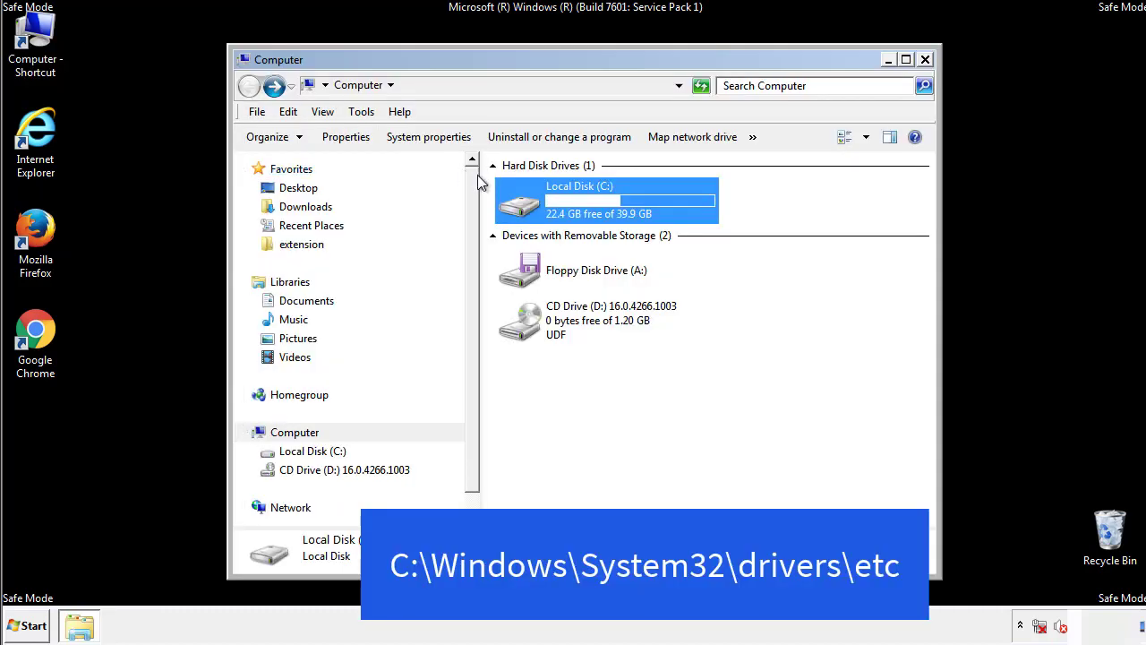
pyautogui.doubleClick(528, 211)
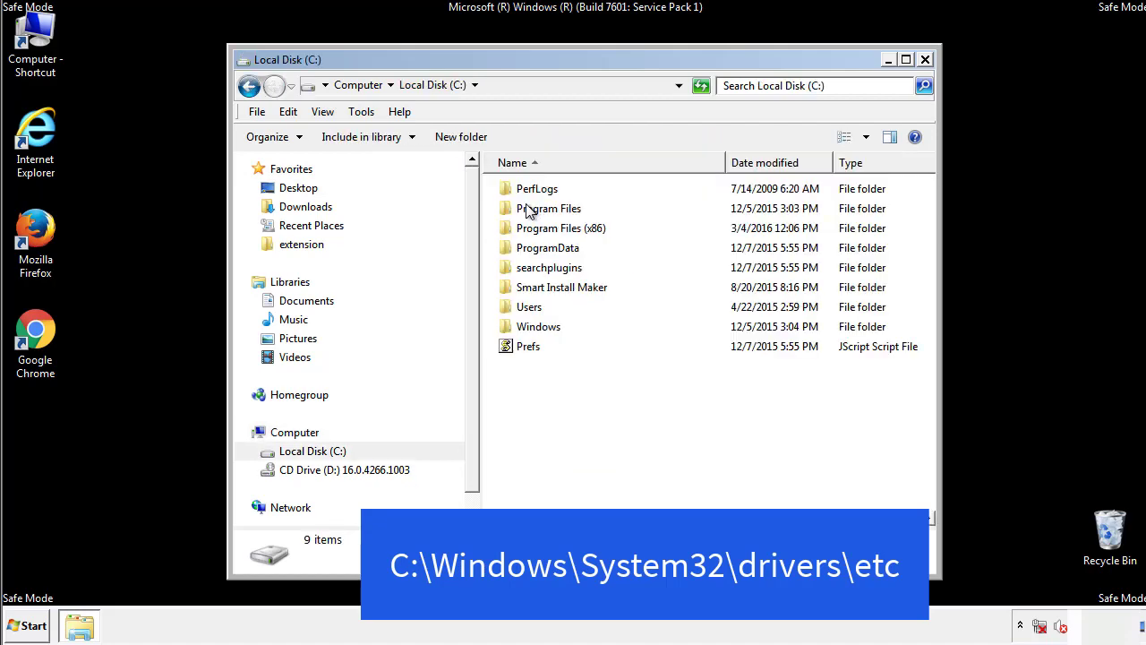
pyautogui.click(524, 327)
pyautogui.doubleClick(522, 329)
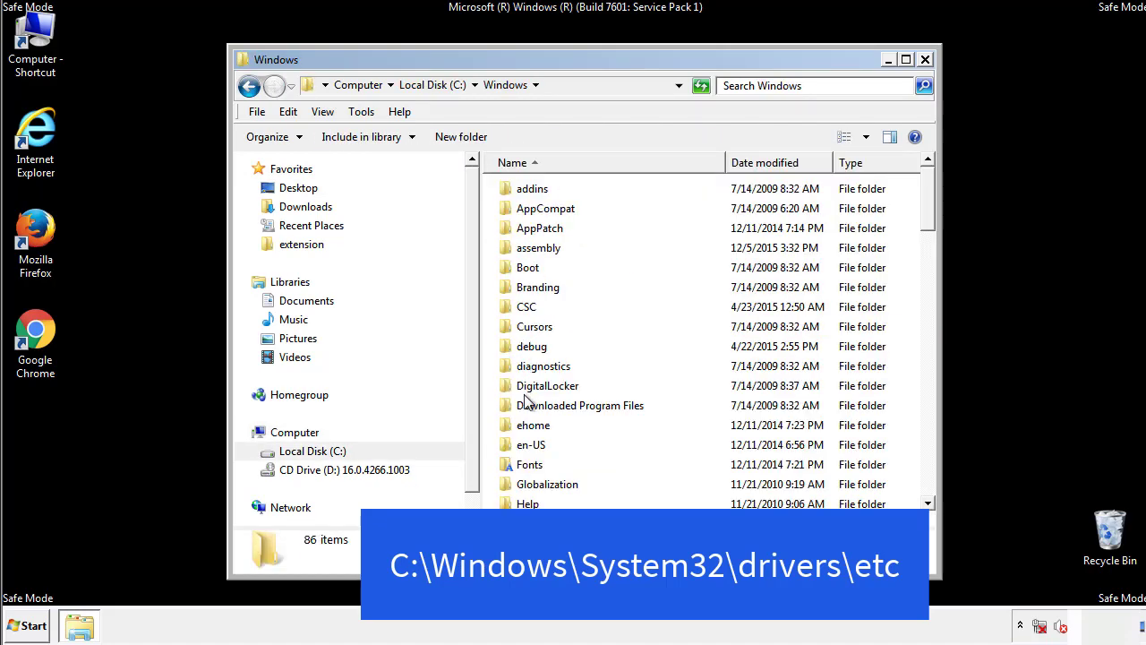
pyautogui.scroll(-4, 528, 398)
pyautogui.scroll(-5, 528, 405)
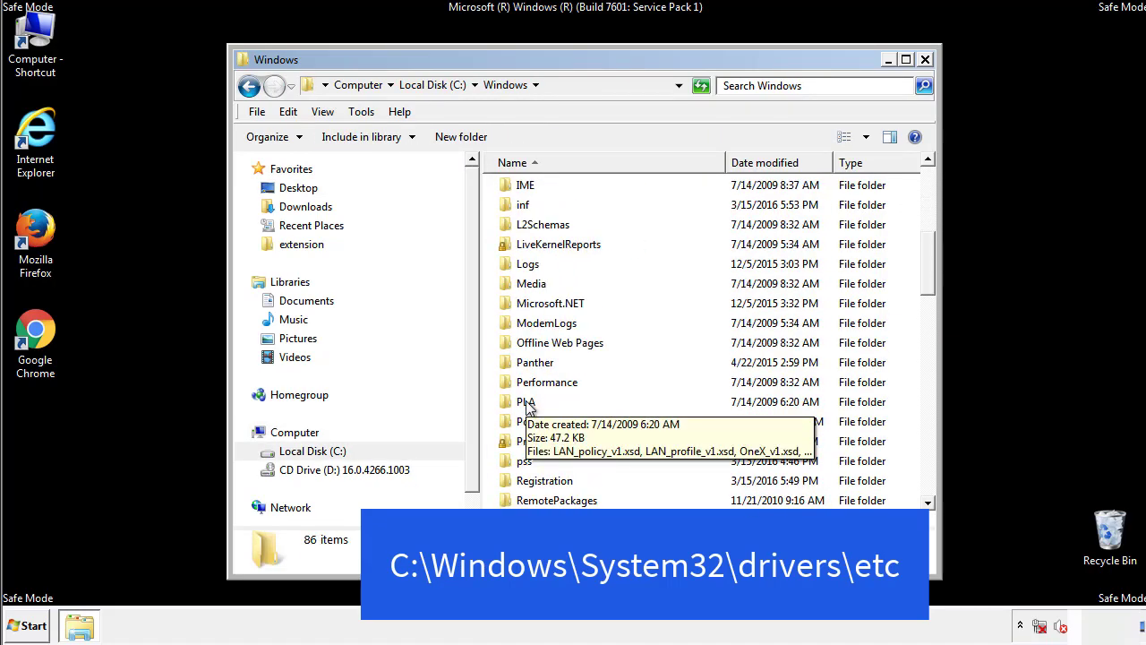
pyautogui.scroll(-2, 528, 405)
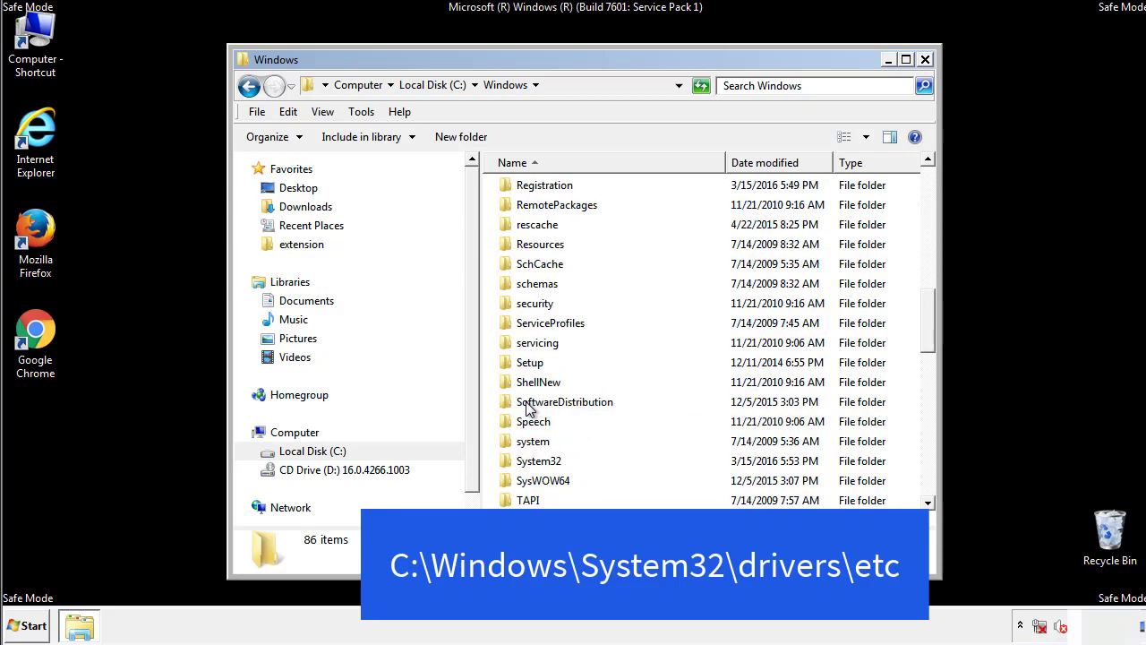
pyautogui.doubleClick(530, 464)
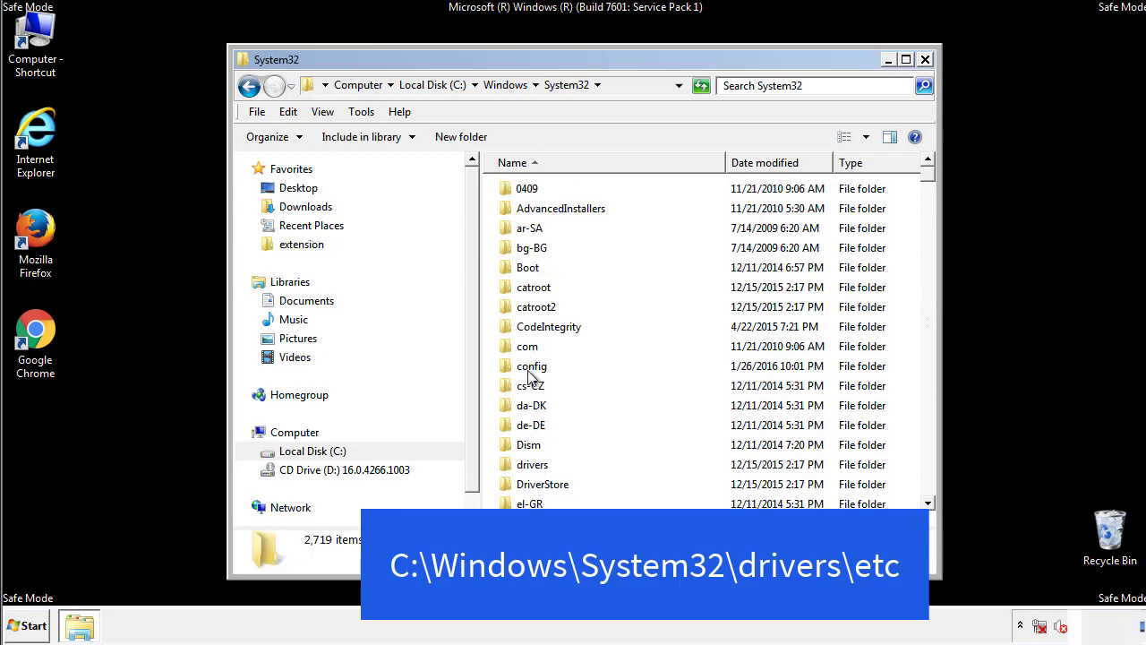
pyautogui.click(533, 471)
pyautogui.doubleClick(532, 472)
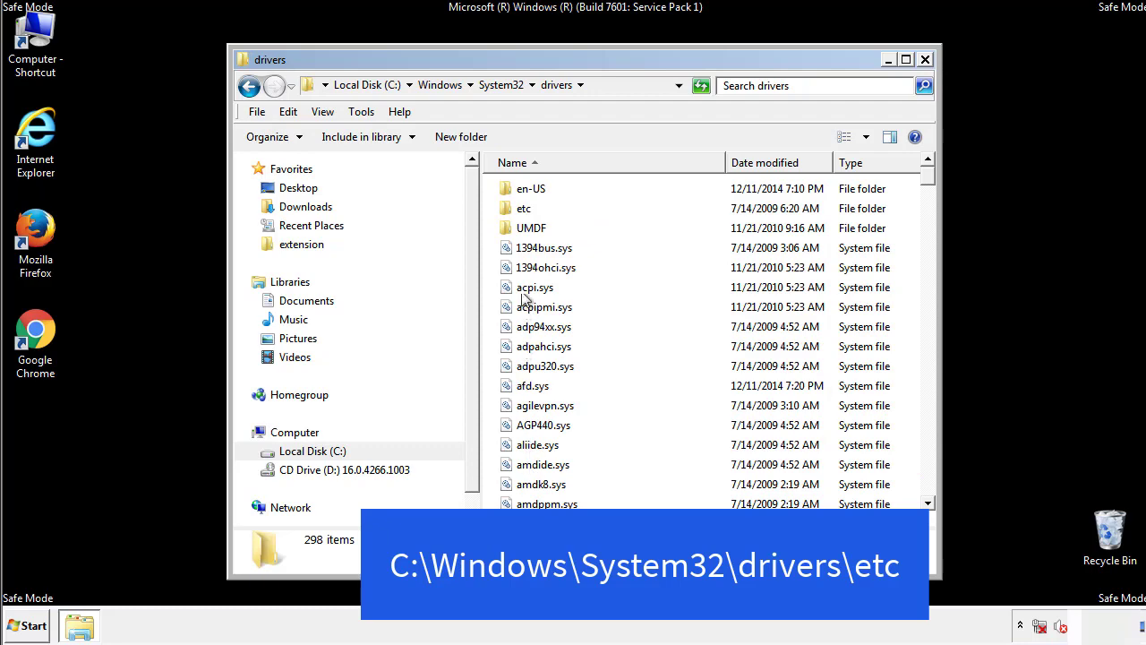
pyautogui.doubleClick(516, 209)
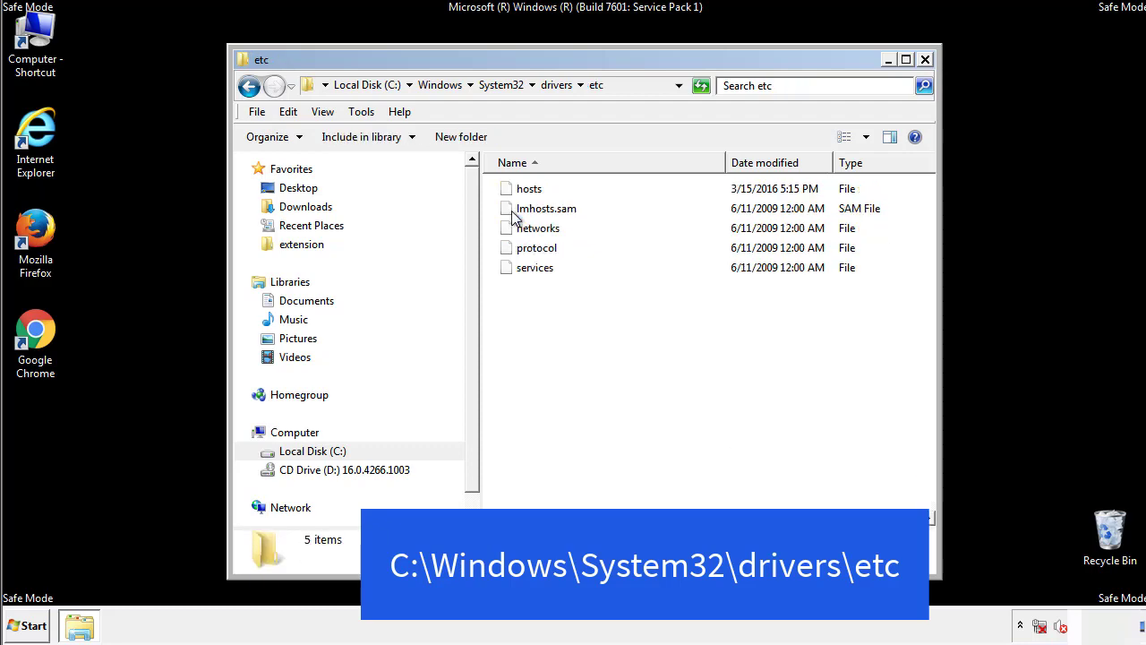
# Step: Open the hosts file with Notepad and bring its whole window into view
pyautogui.doubleClick(521, 191)
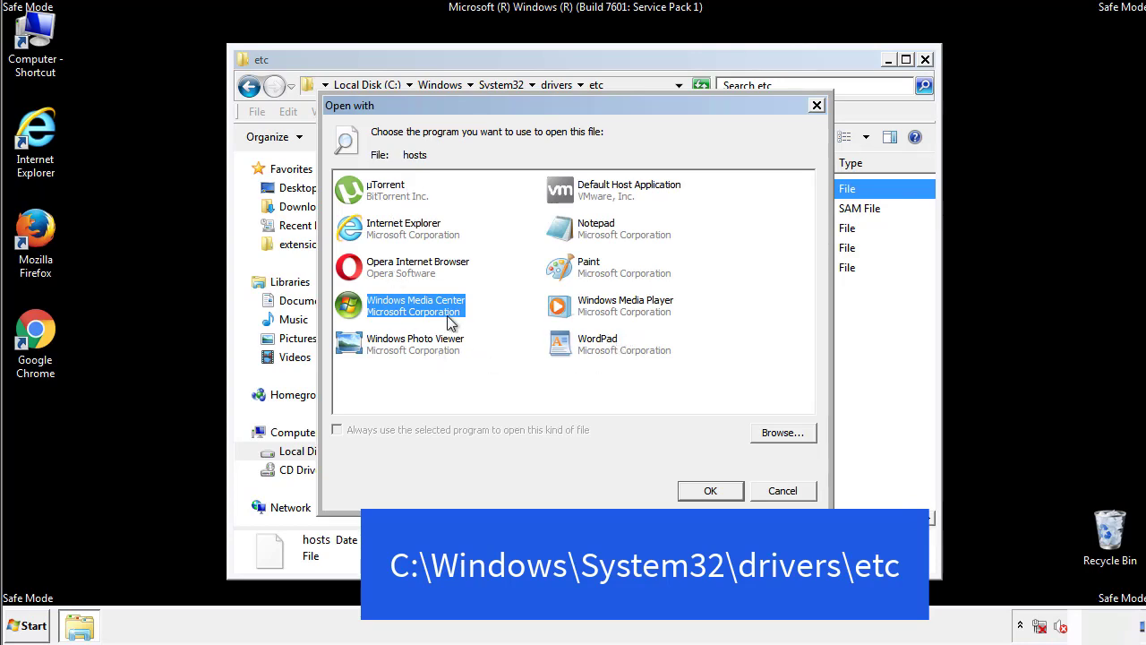
pyautogui.click(580, 231)
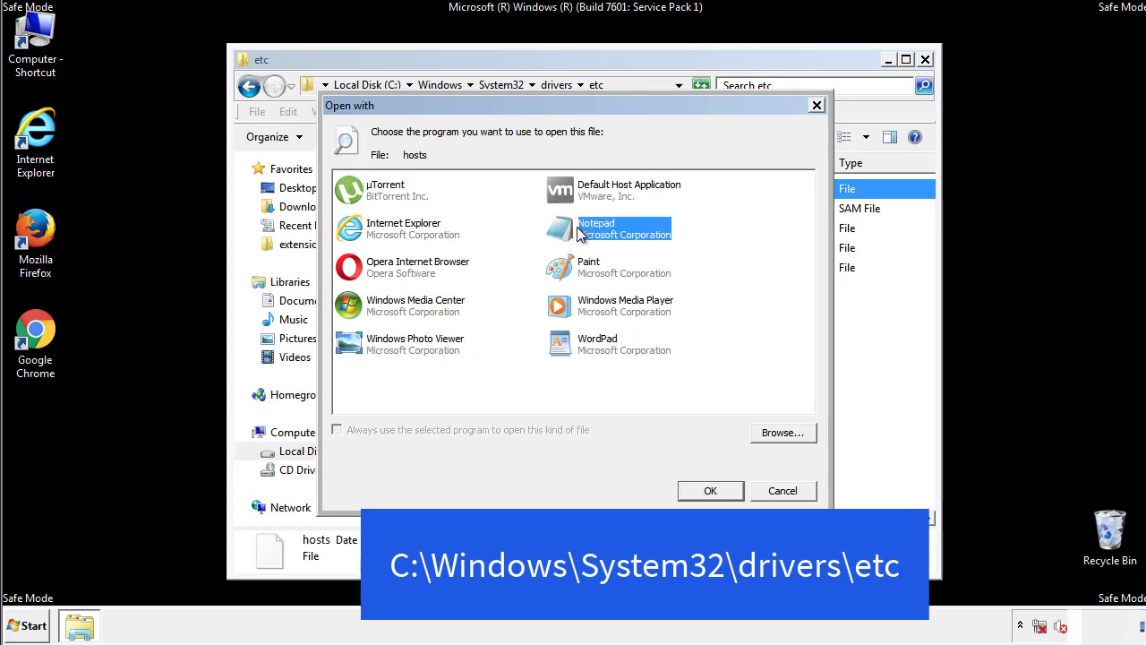
pyautogui.click(707, 489)
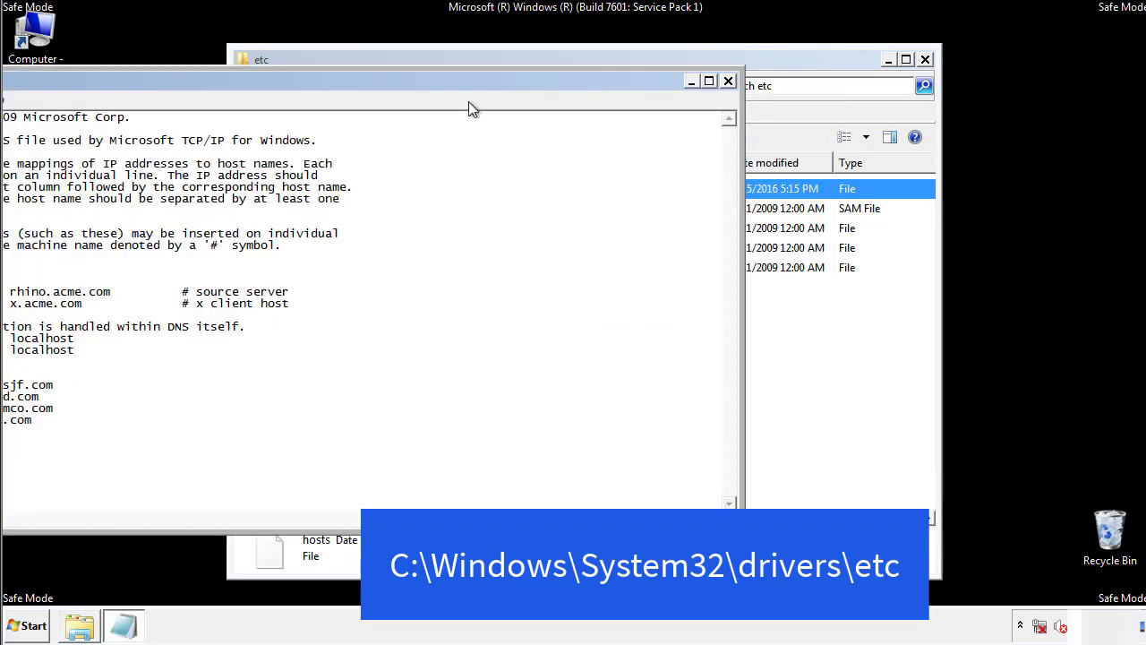
pyautogui.moveTo(469, 80); pyautogui.dragTo(729, 98)
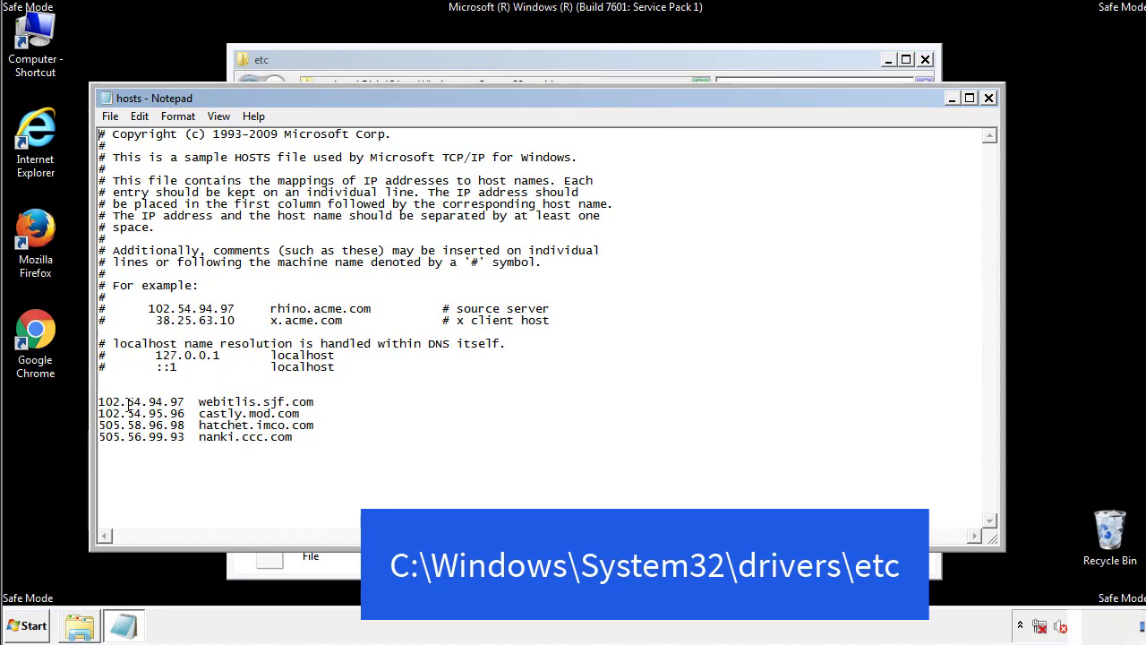
# Step: Delete the four IP entries below the localhost comments, from webitlis.sjf.com to nanki.ccc.com, and save the hosts file
pyautogui.moveTo(321, 439); pyautogui.dragTo(102, 393)
pyautogui.press('Delete')
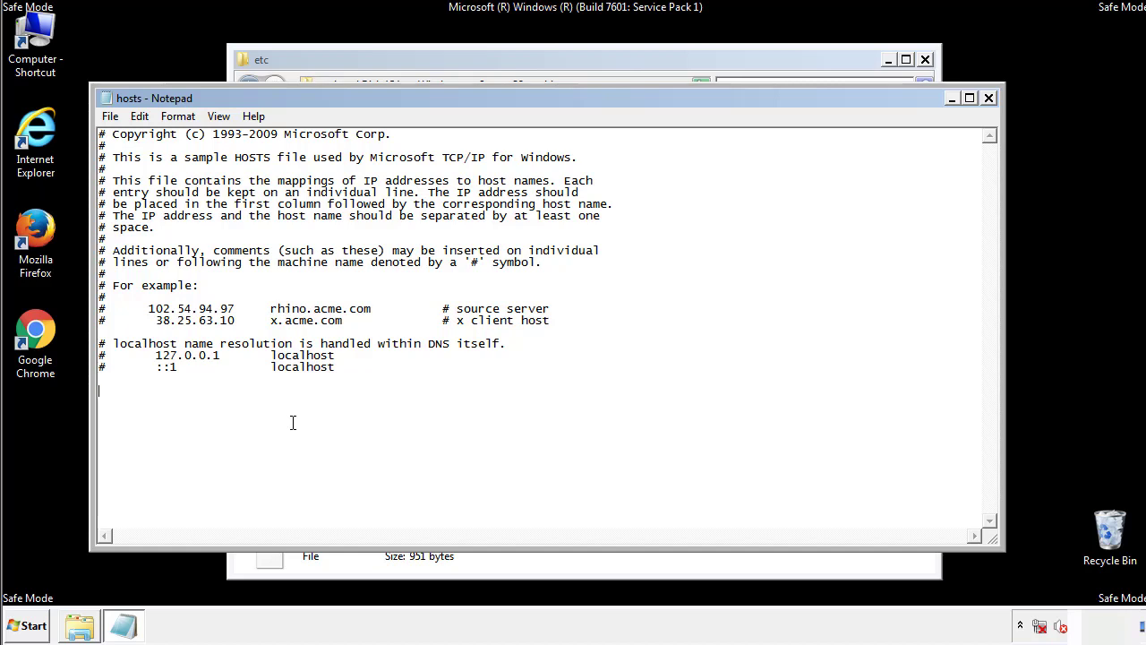
pyautogui.click(989, 99)
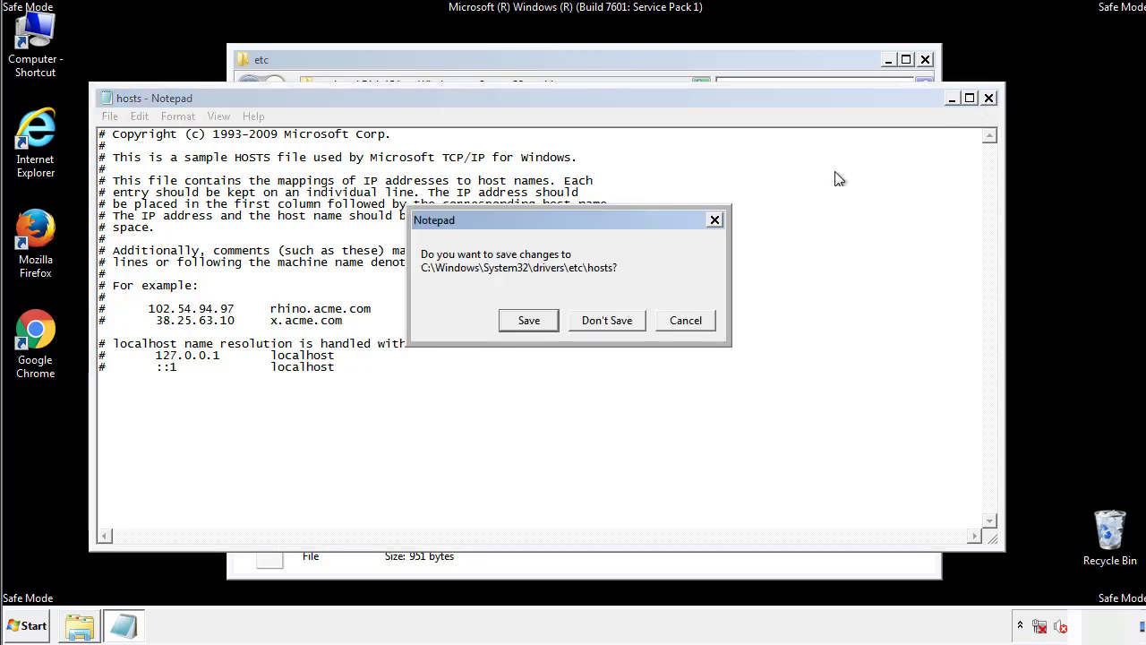
pyautogui.click(528, 320)
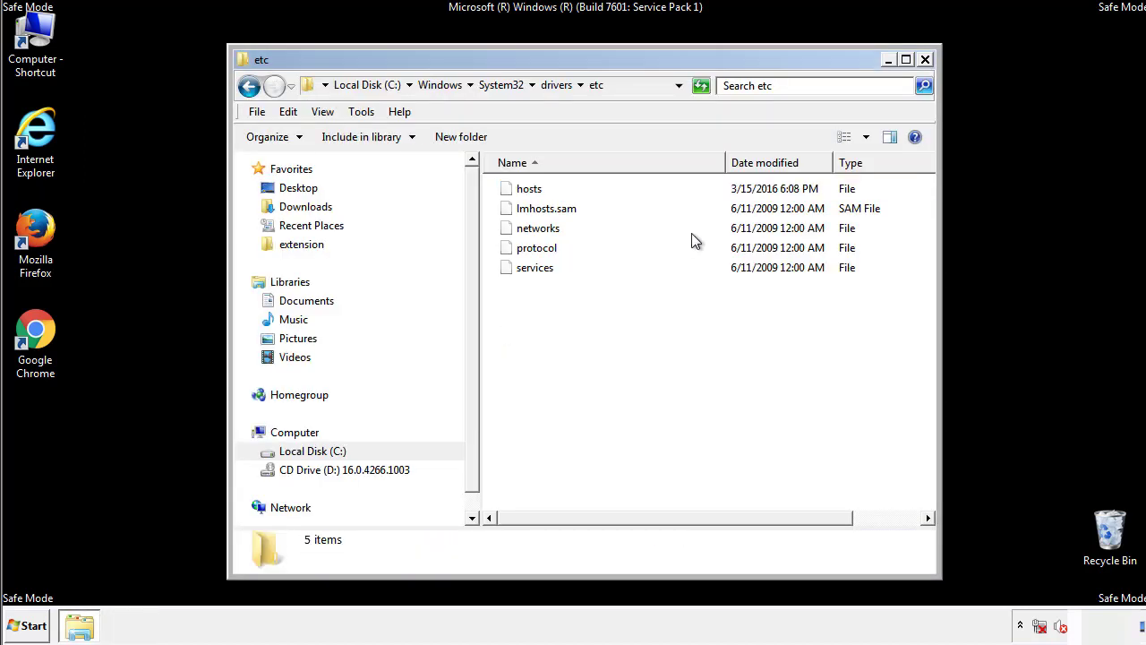
pyautogui.click(924, 59)
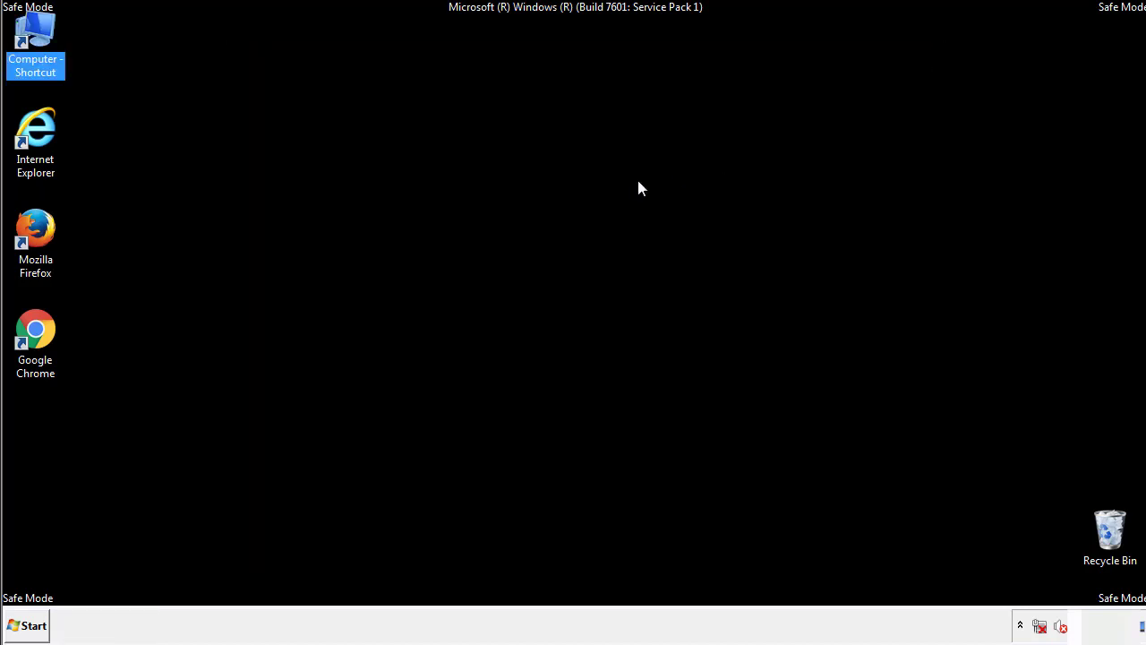
# Step: Open the current user's Startup programs folder in a file window
pyautogui.click(34, 624)
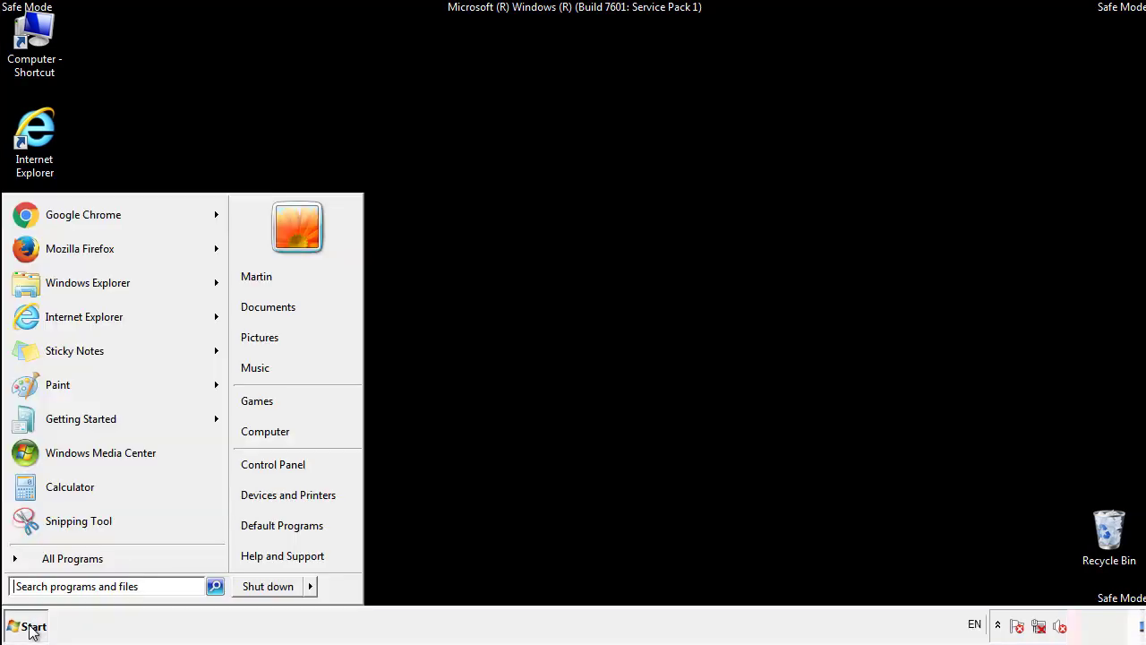
pyautogui.click(52, 558)
pyautogui.rightClick(44, 493)
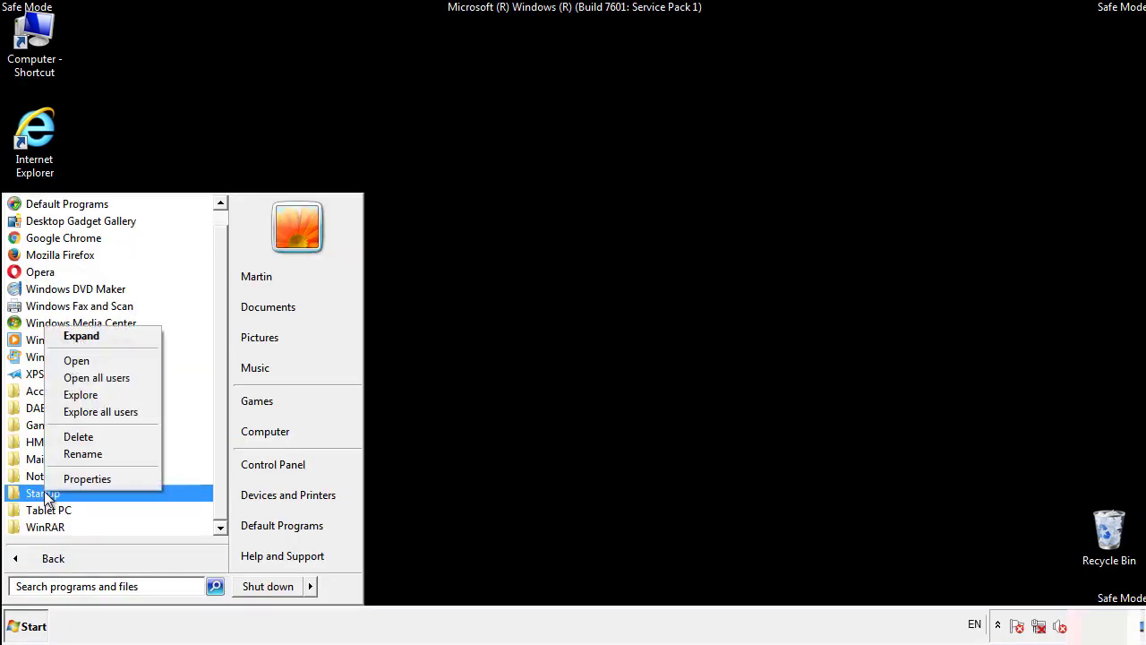
pyautogui.click(88, 361)
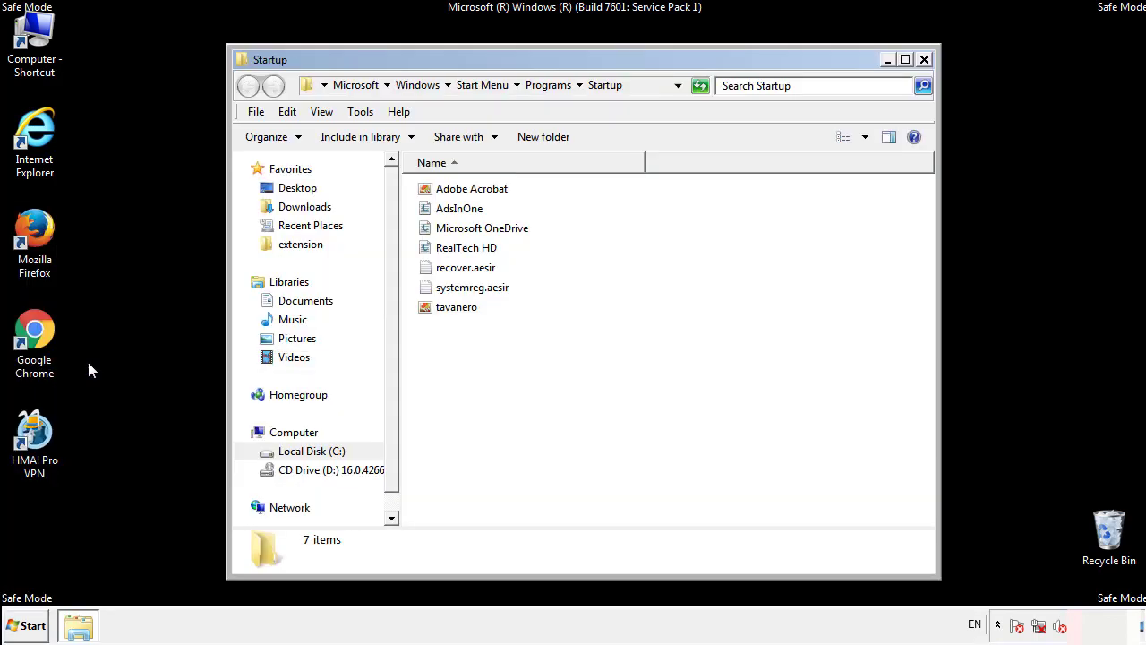
# Step: Delete AdsInOne, recover.aesir, systemreg.aesir and tavanero from the Startup folder and close the folder
pyautogui.click(467, 214)
pyautogui.keyDown('ctrl'); pyautogui.click(470, 269); pyautogui.keyUp('ctrl')
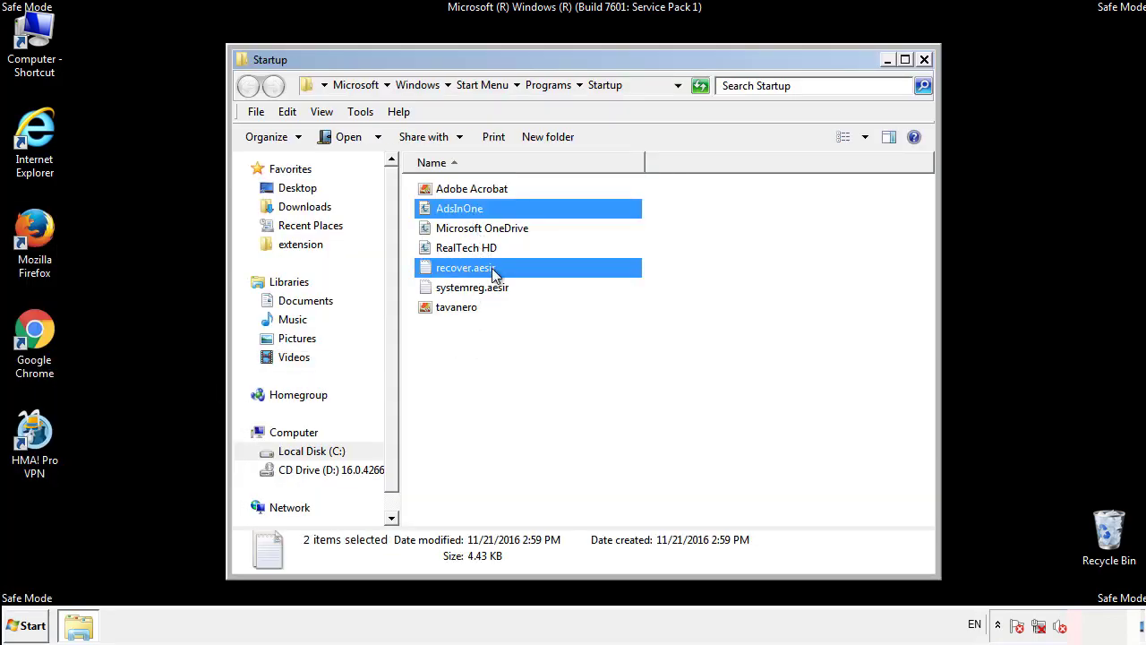
pyautogui.keyDown('ctrl'); pyautogui.click(468, 288); pyautogui.keyUp('ctrl')
pyautogui.keyDown('ctrl'); pyautogui.click(456, 307); pyautogui.keyUp('ctrl')
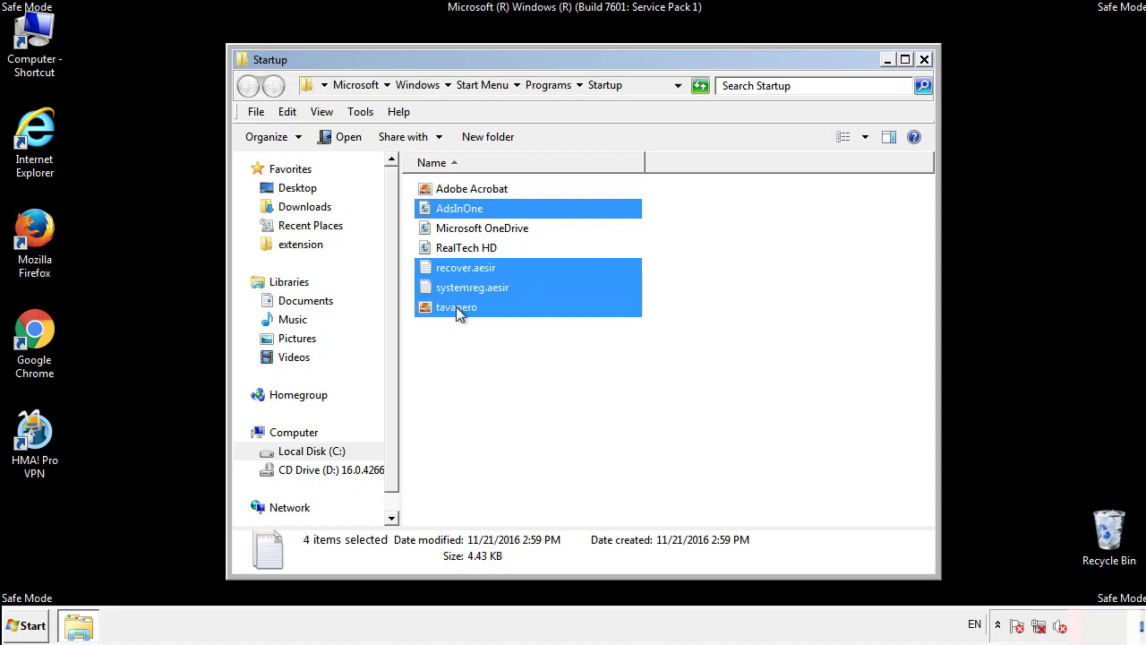
pyautogui.rightClick(453, 308)
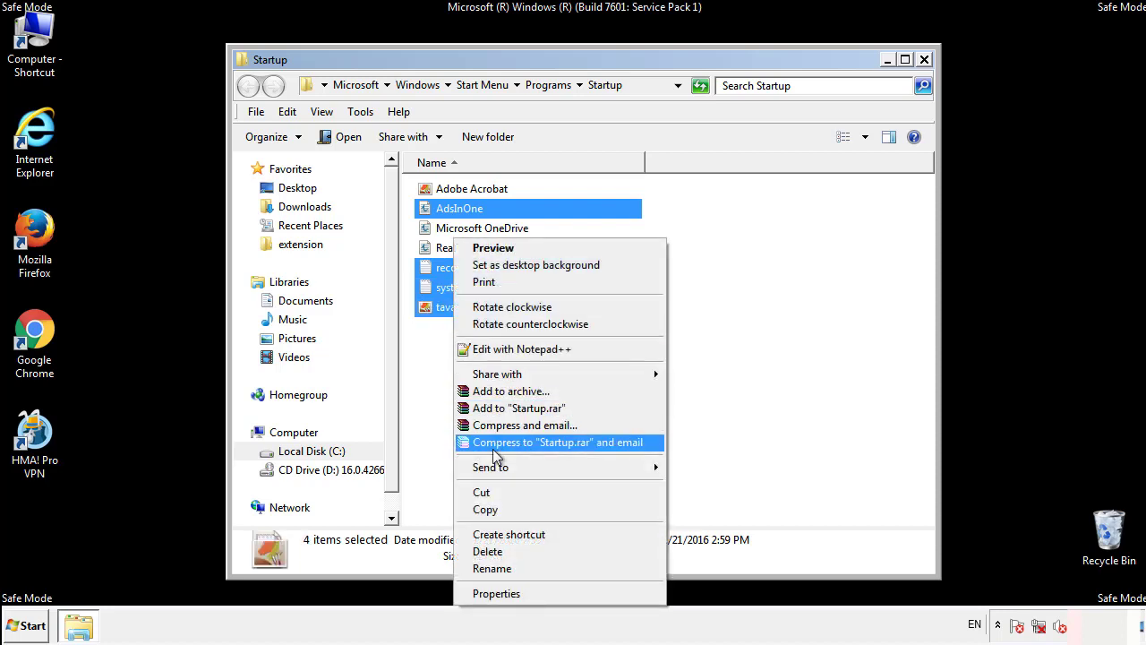
pyautogui.click(483, 551)
pyautogui.click(631, 329)
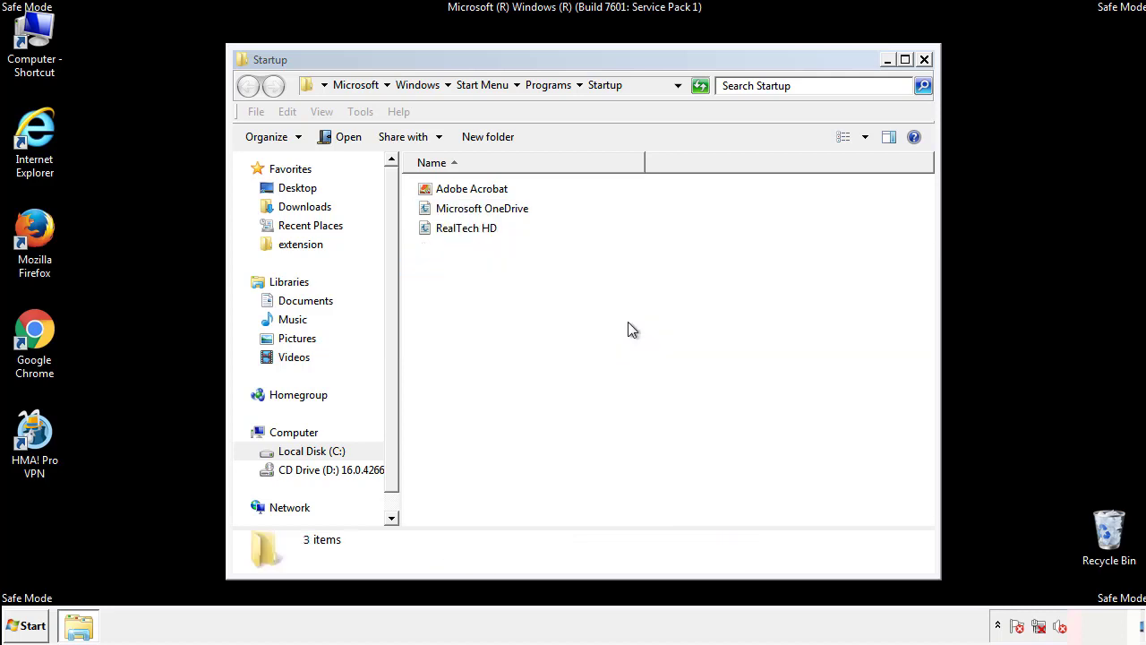
pyautogui.click(924, 61)
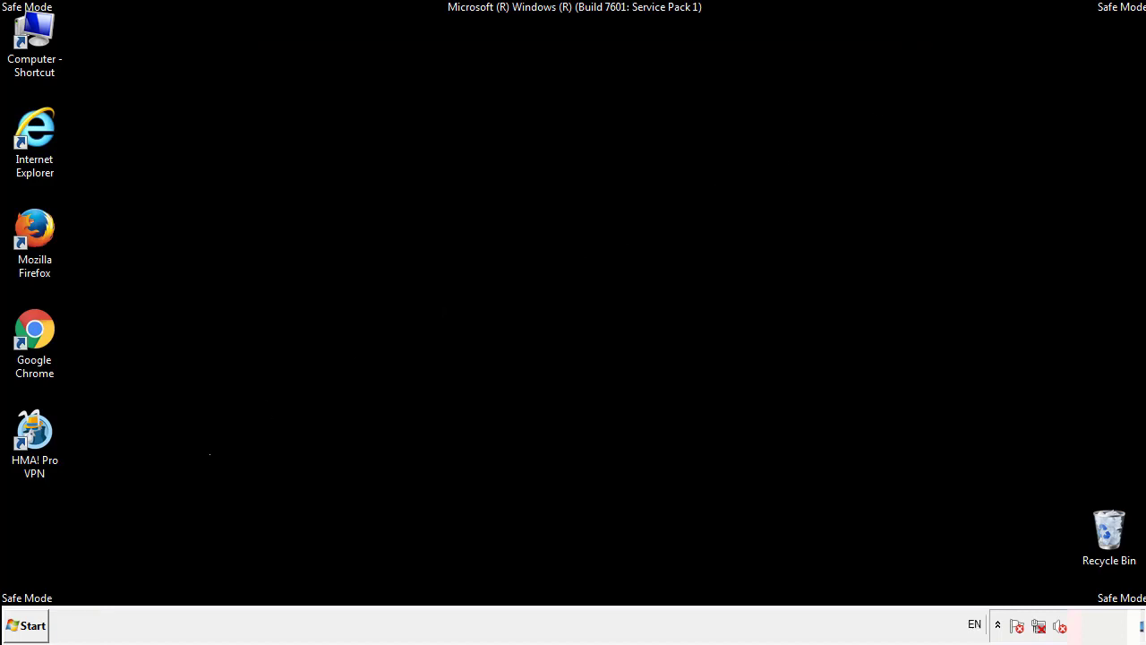
# Step: Search for regedit and launch the Registry Editor
pyautogui.click(27, 628)
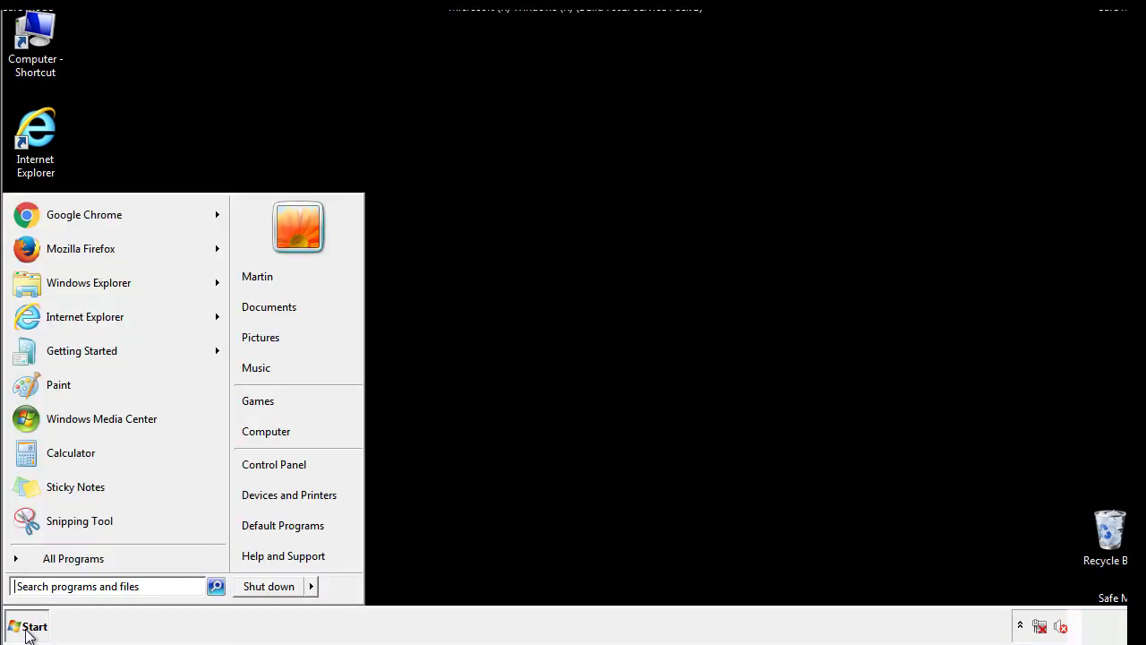
pyautogui.click(82, 587)
pyautogui.write('regedit')
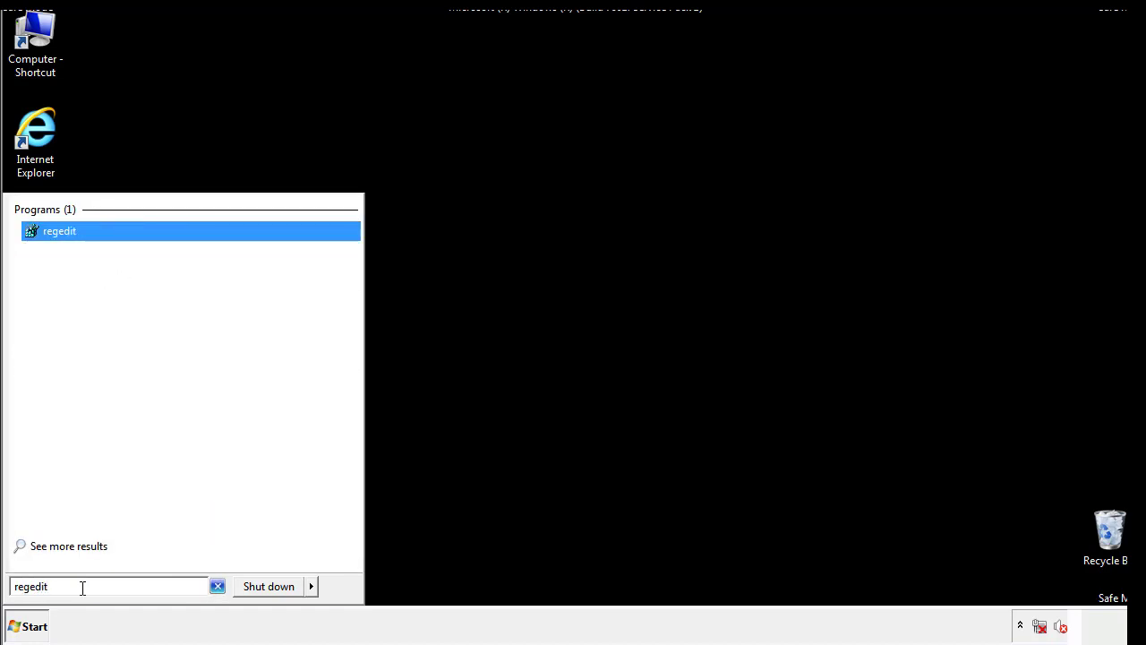
pyautogui.press('Return')
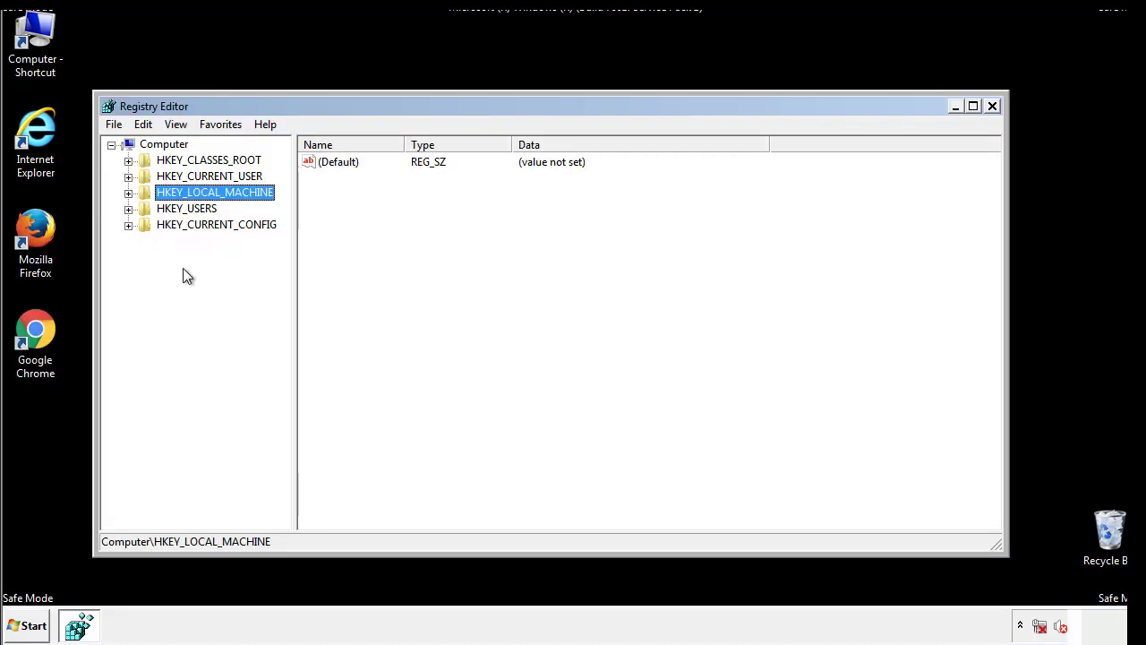
# Step: Open the registry key HKEY_LOCAL_MACHINE\SOFTWARE\Microsoft\Windows\CurrentVersion\Run
pyautogui.click(129, 194)
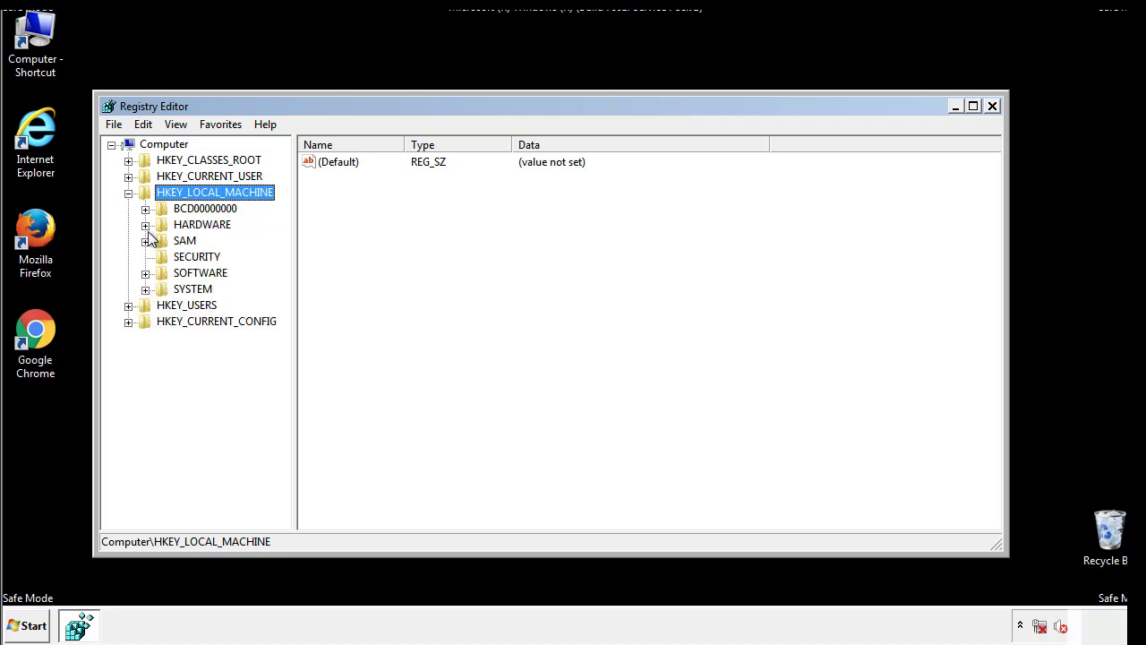
pyautogui.click(145, 273)
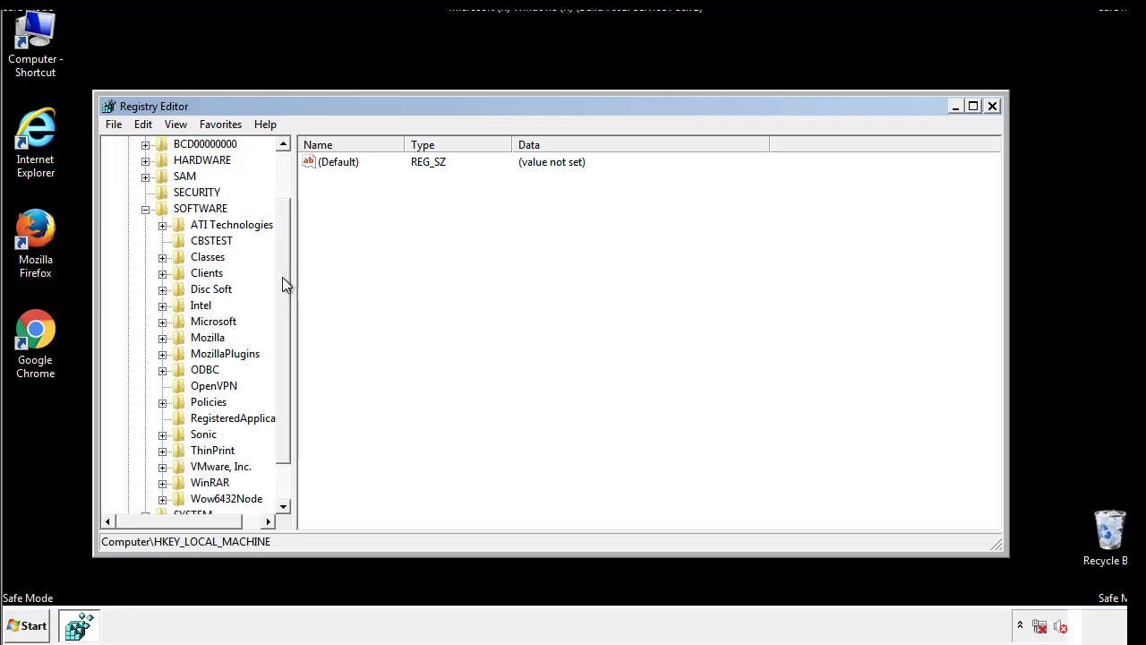
pyautogui.moveTo(282, 264); pyautogui.dragTo(284, 296)
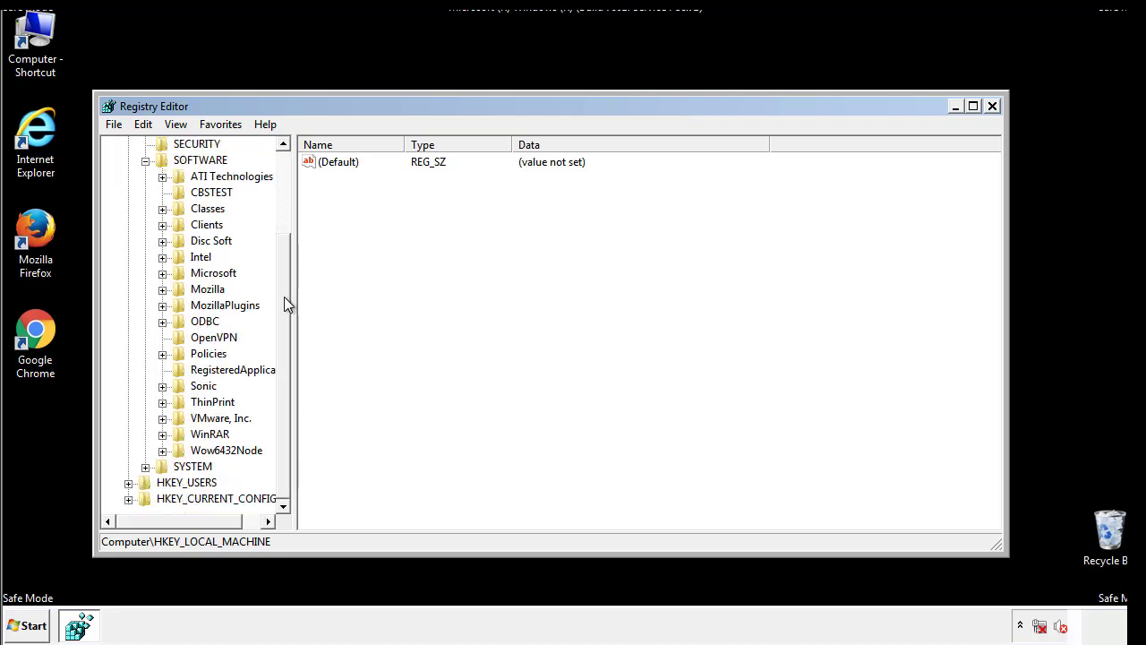
pyautogui.click(162, 273)
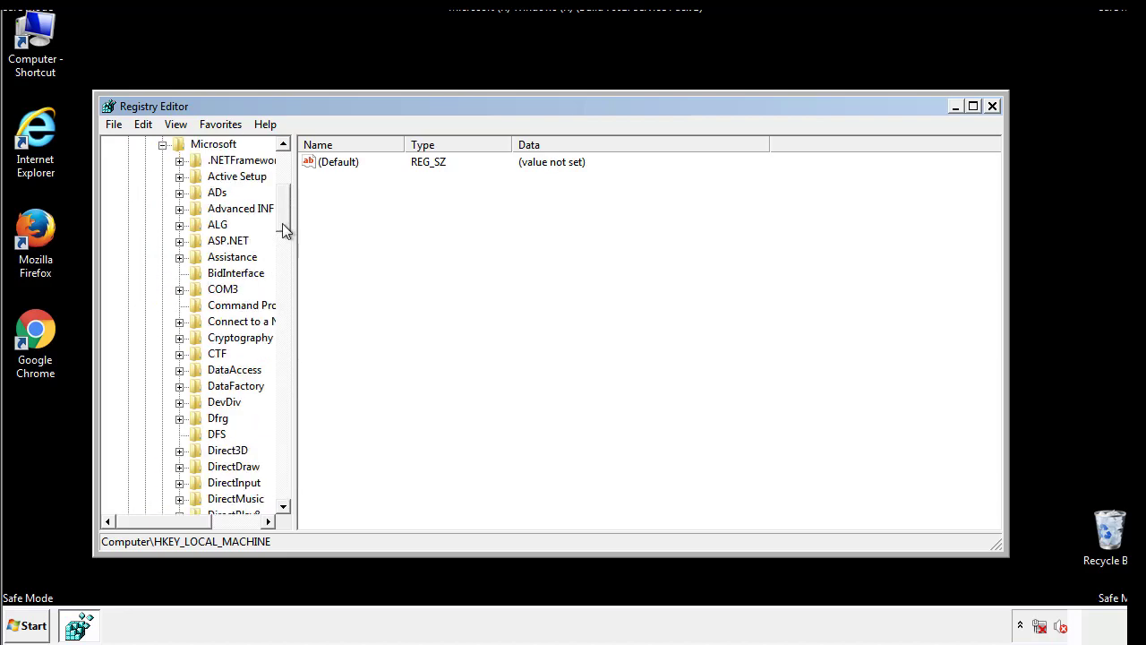
pyautogui.moveTo(282, 226); pyautogui.dragTo(285, 463)
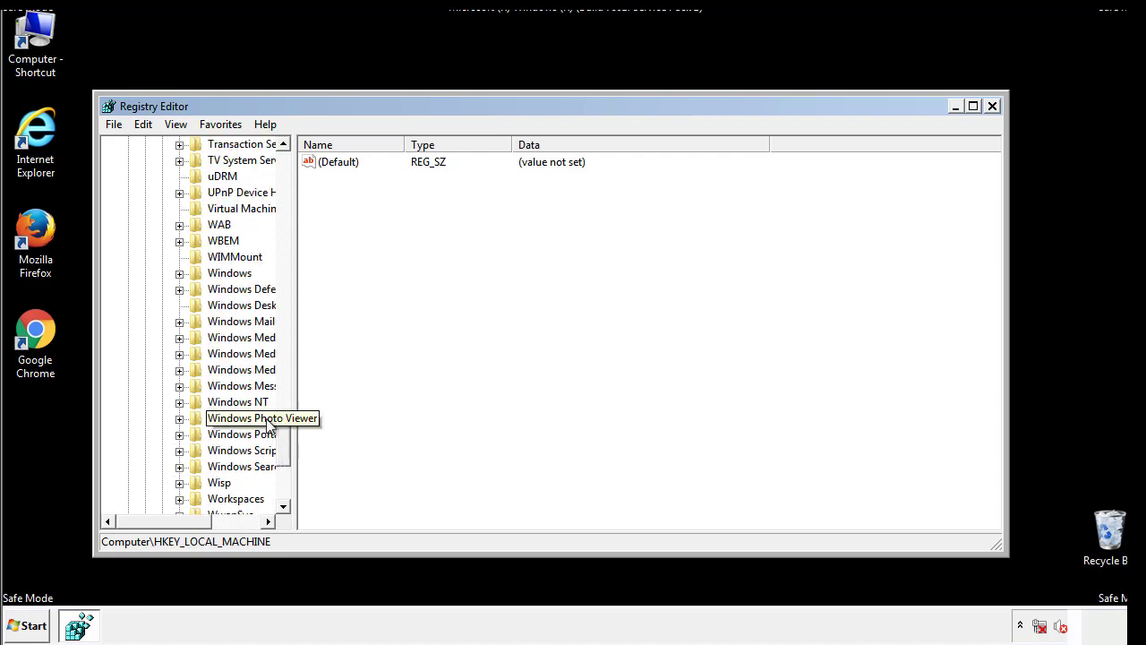
pyautogui.click(179, 274)
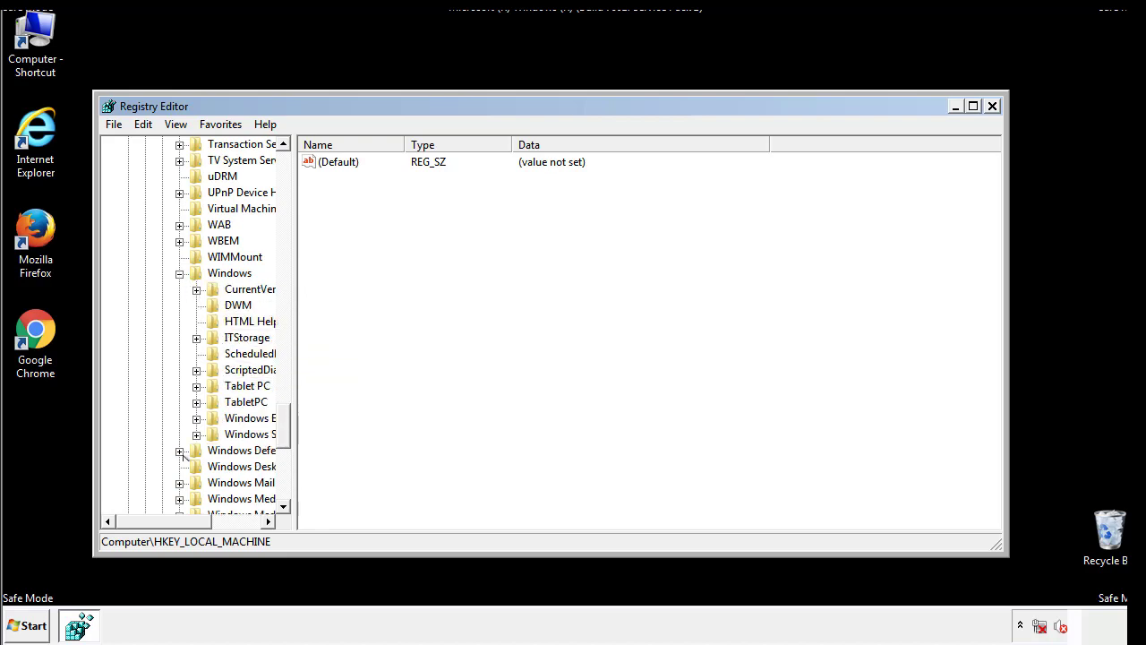
pyautogui.moveTo(156, 521); pyautogui.dragTo(184, 526)
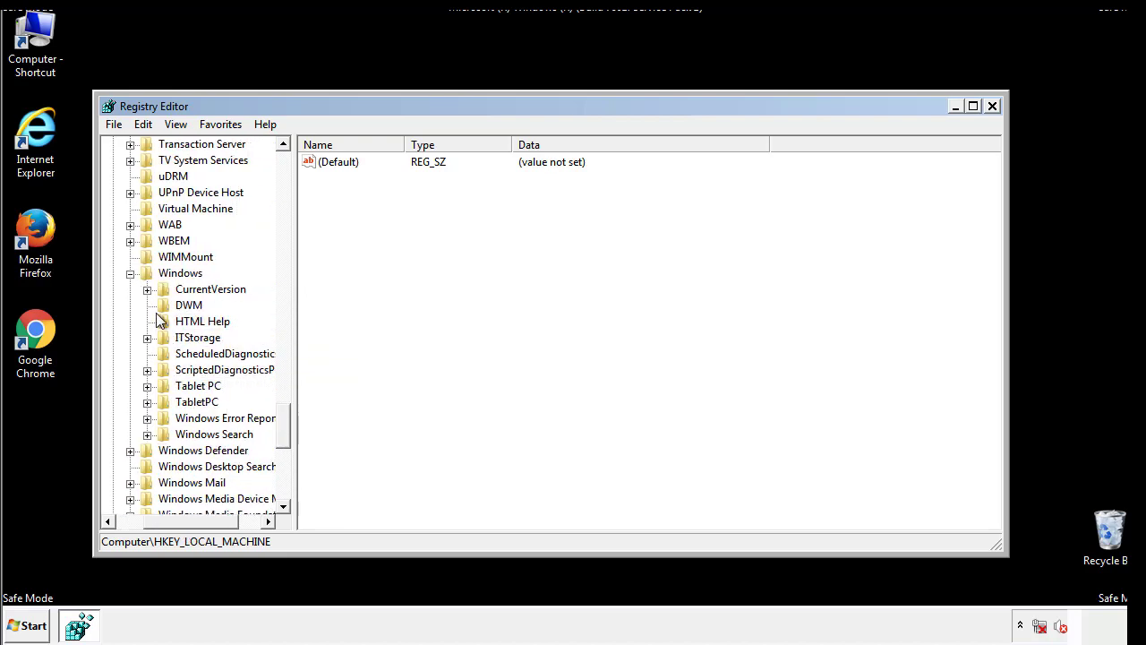
pyautogui.click(148, 291)
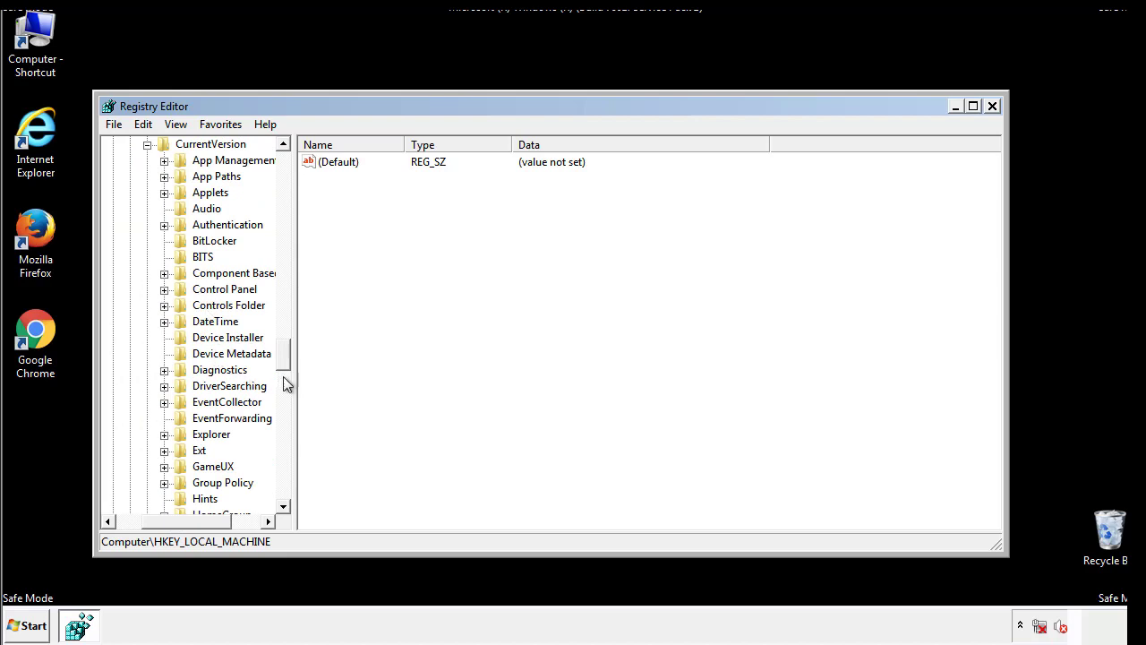
pyautogui.moveTo(287, 359); pyautogui.dragTo(284, 410)
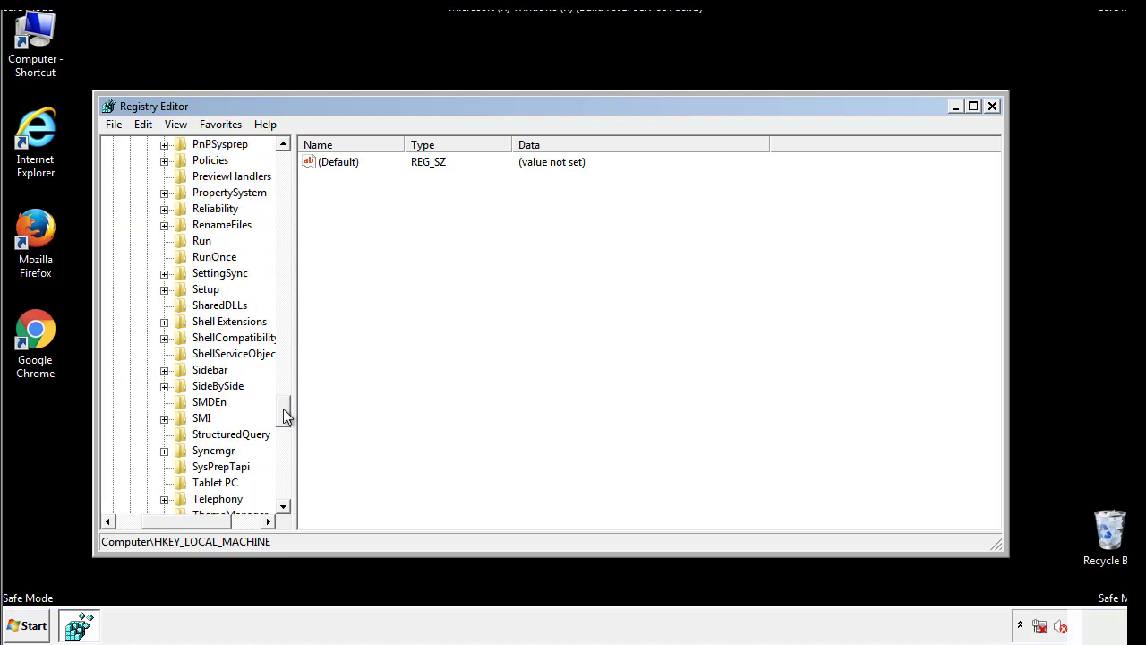
pyautogui.click(199, 242)
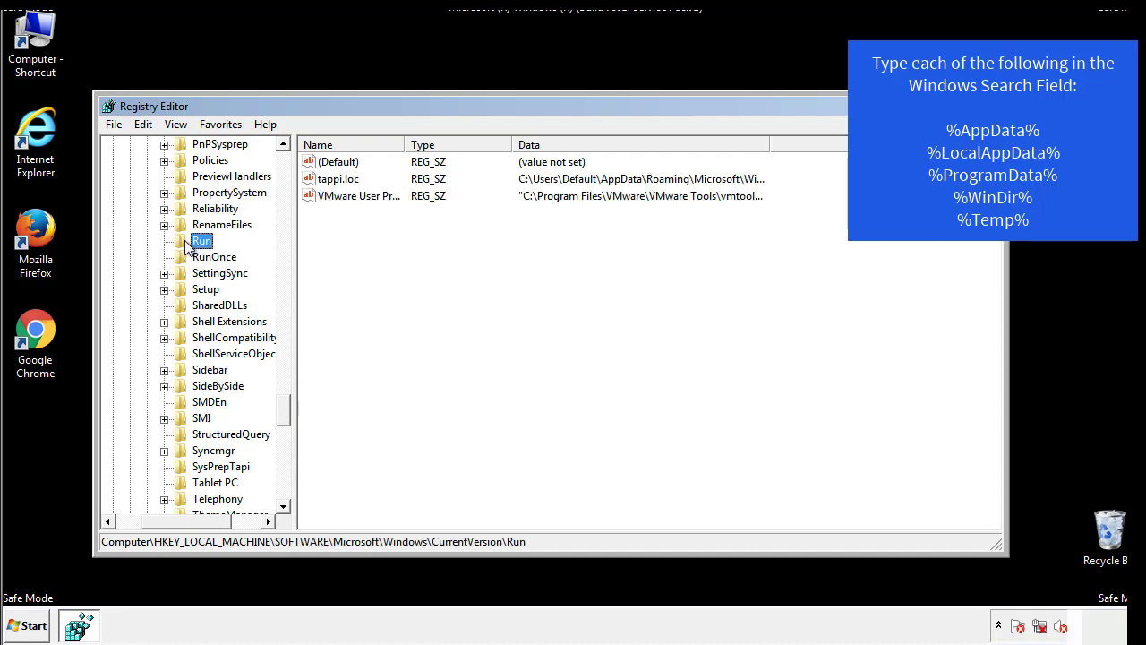
# Step: Delete the tappi.loc value from the local machine's Run key and confirm the deletion
pyautogui.click(339, 179)
pyautogui.rightClick(331, 180)
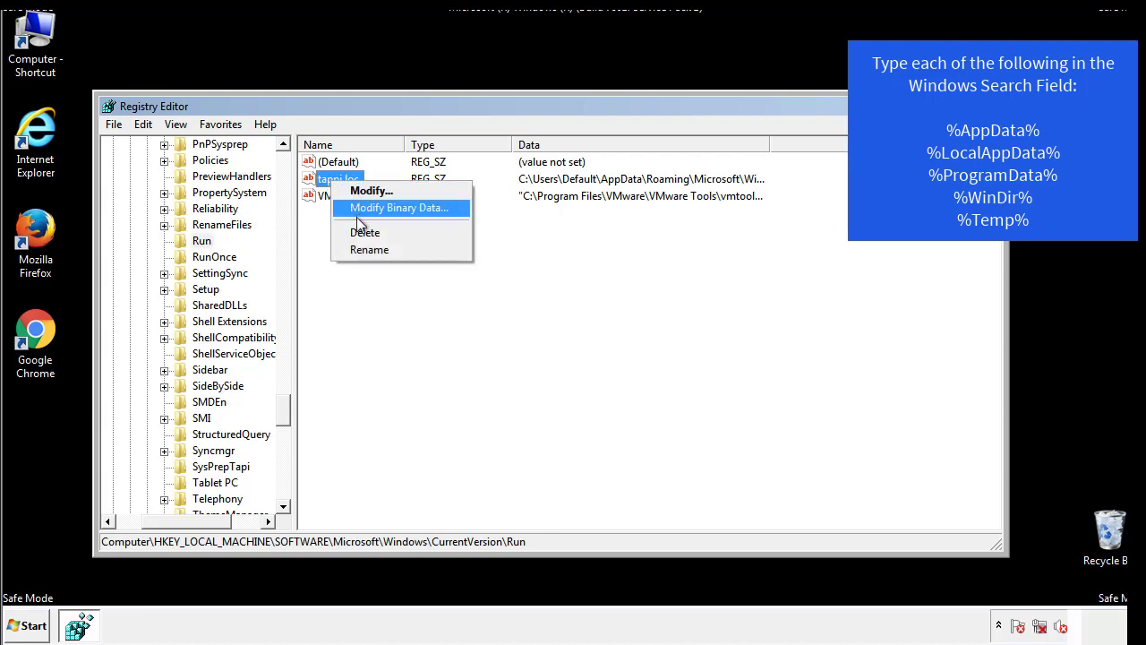
pyautogui.click(358, 231)
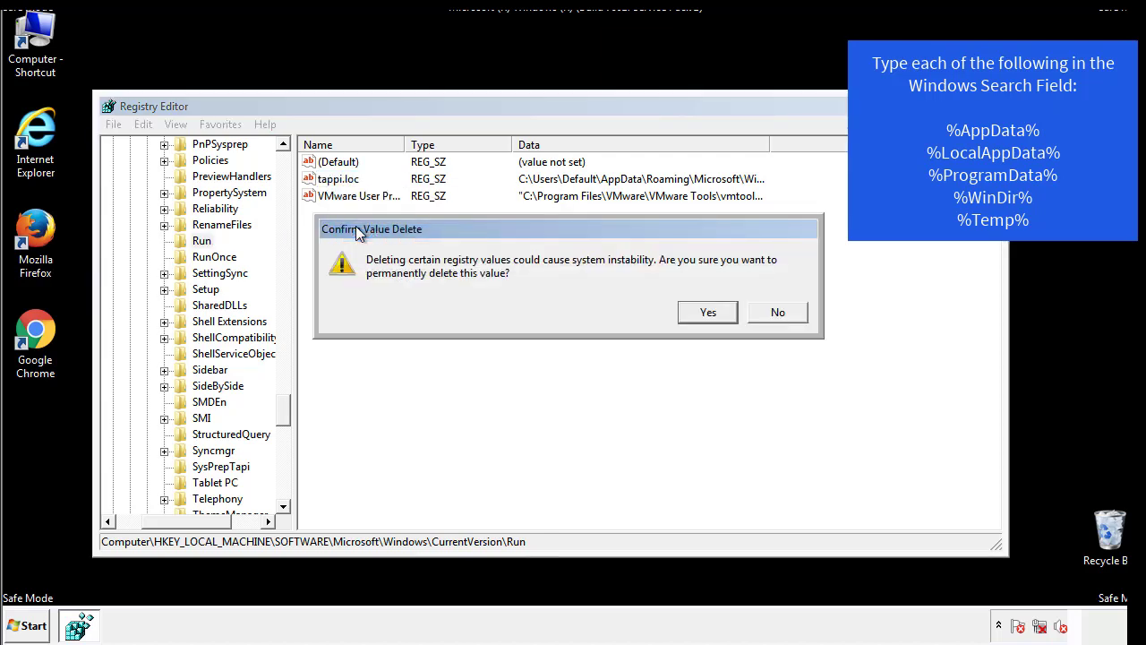
pyautogui.click(699, 312)
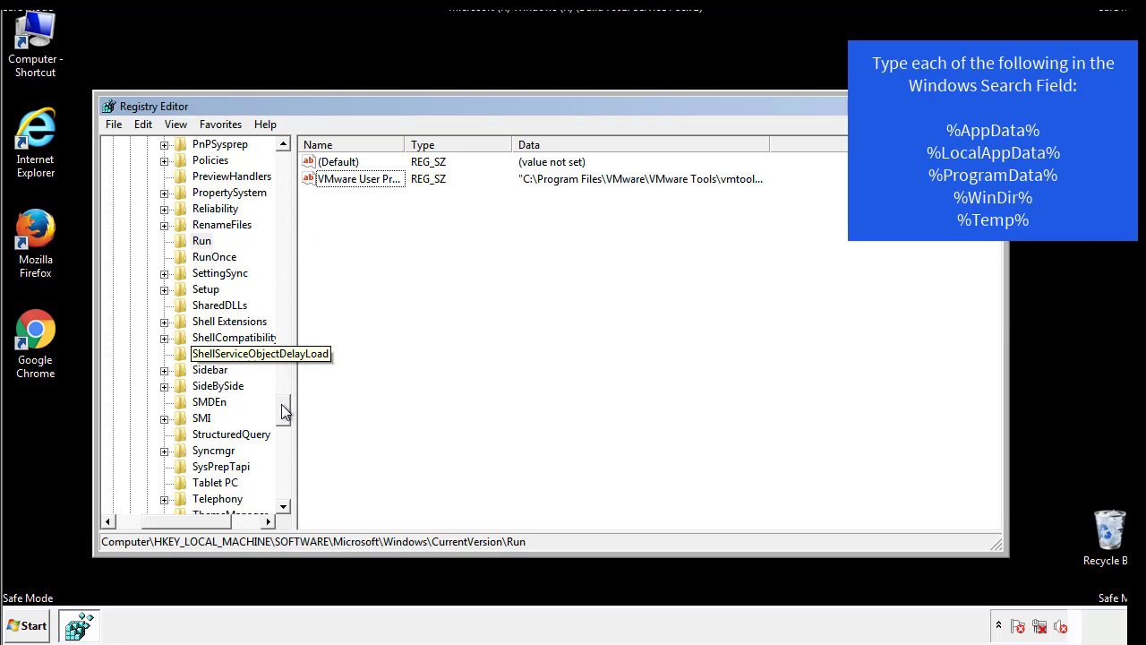
# Step: Collapse the HKEY_LOCAL_MACHINE branch and expand HKEY_CURRENT_USER
pyautogui.moveTo(281, 410); pyautogui.dragTo(281, 495)
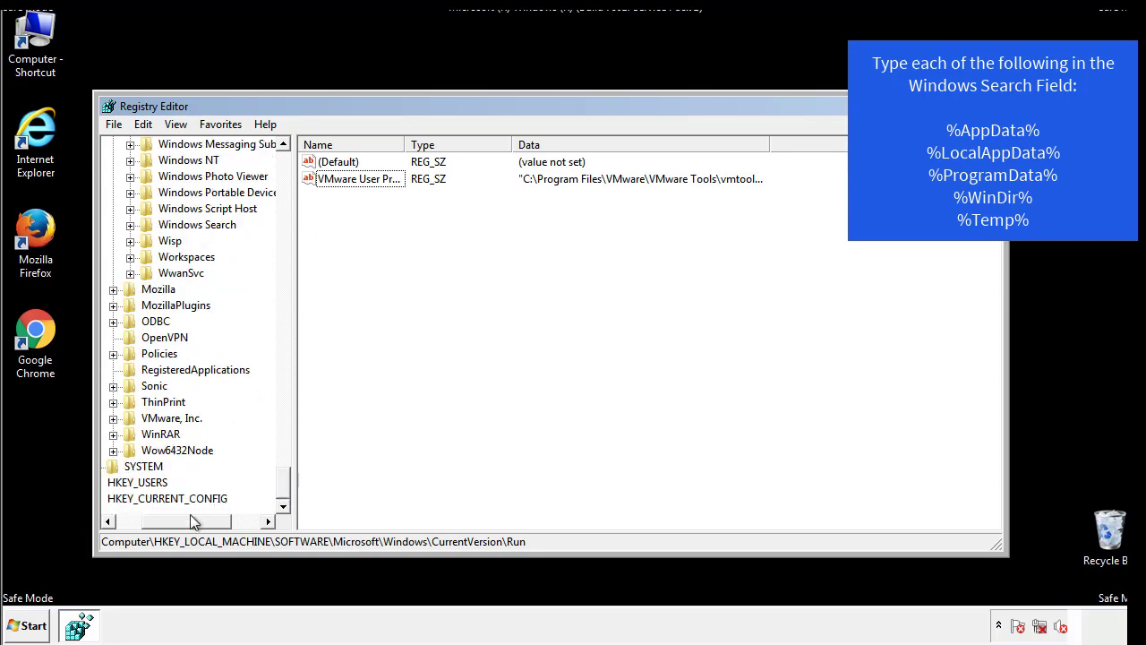
pyautogui.moveTo(190, 516); pyautogui.dragTo(155, 523)
pyautogui.moveTo(282, 483); pyautogui.dragTo(296, 172)
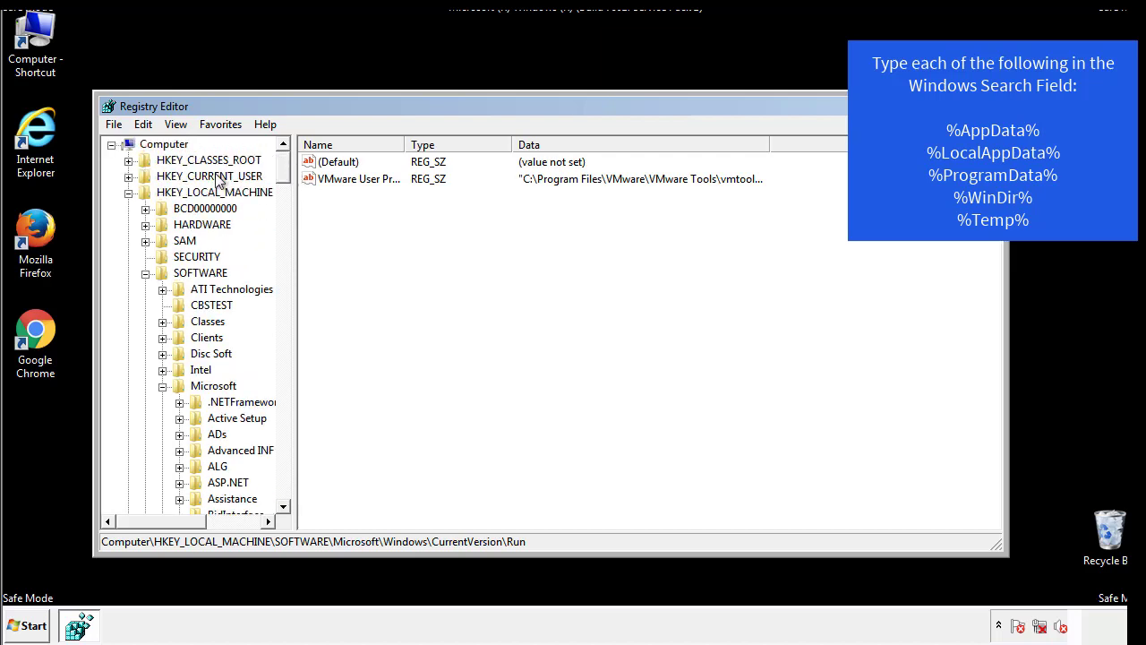
pyautogui.click(128, 193)
pyautogui.click(128, 176)
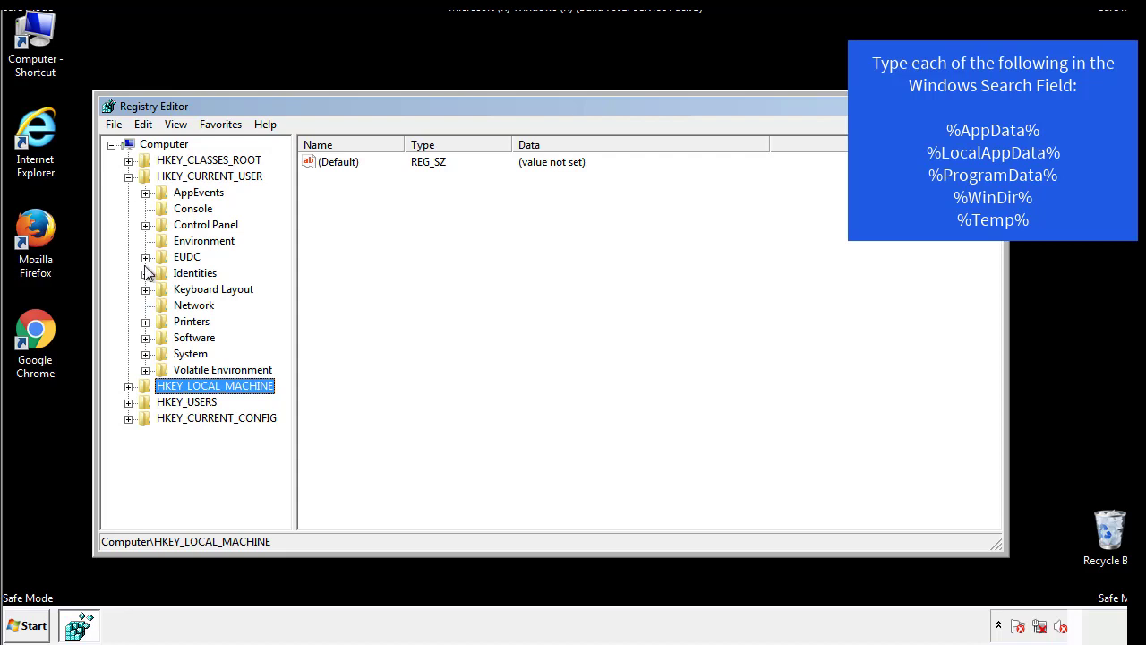
# Step: Open the Software\Microsoft\Windows\CurrentVersion\Run key under HKEY_CURRENT_USER and check its values for suspicious entries
pyautogui.click(145, 338)
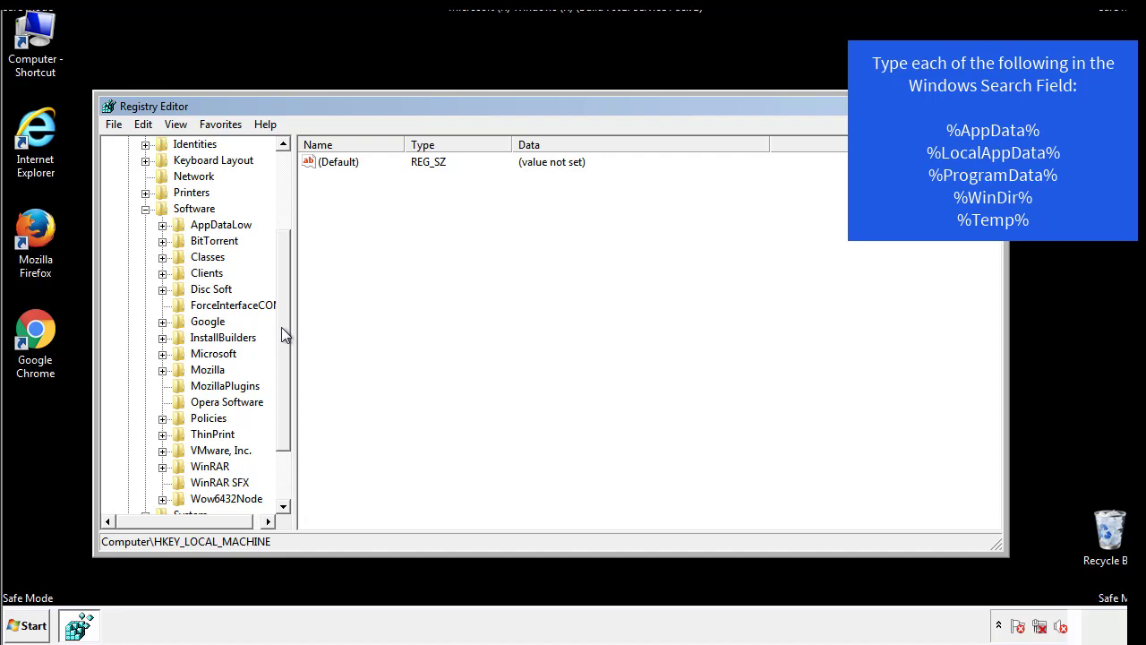
pyautogui.moveTo(281, 326); pyautogui.dragTo(282, 345)
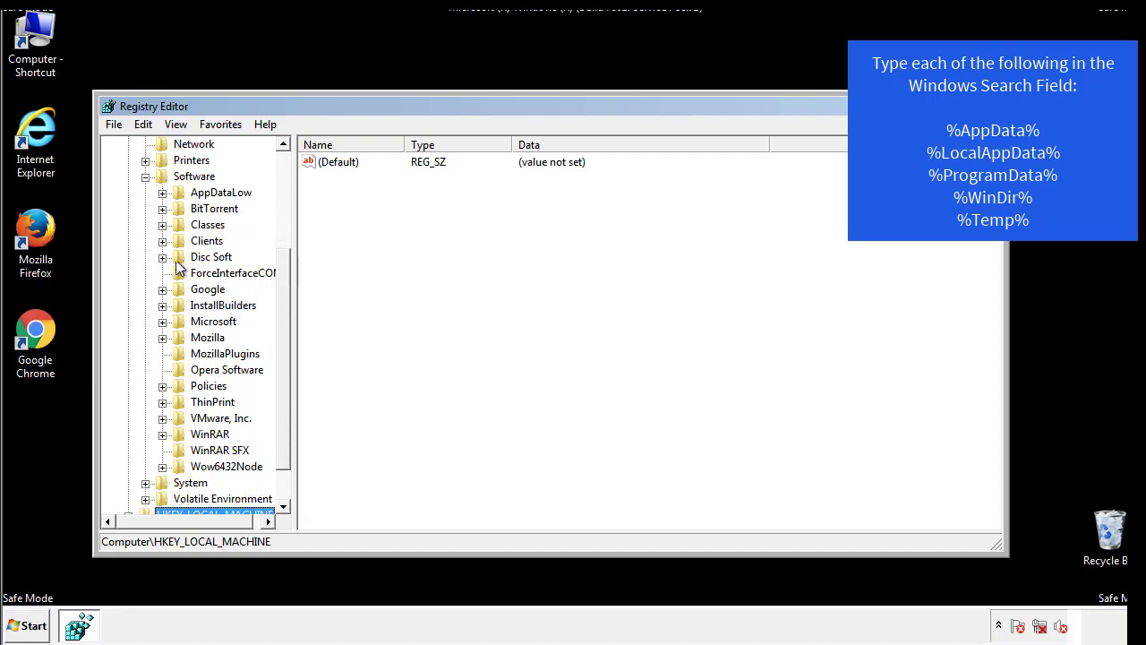
pyautogui.click(162, 322)
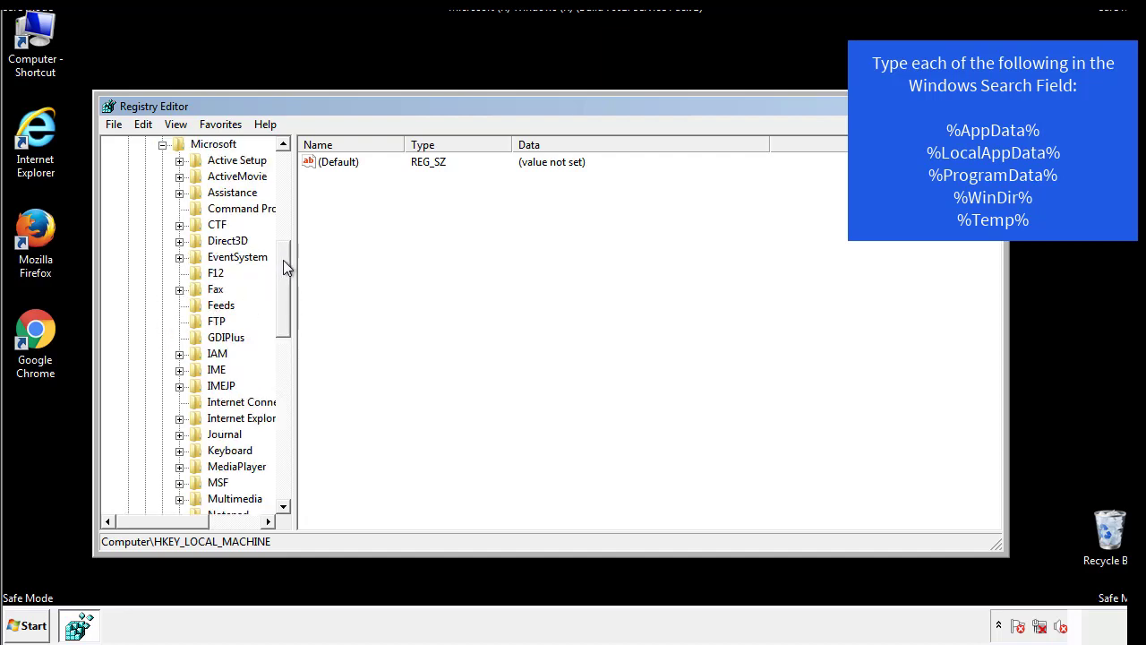
pyautogui.moveTo(282, 260); pyautogui.dragTo(282, 373)
pyautogui.click(180, 305)
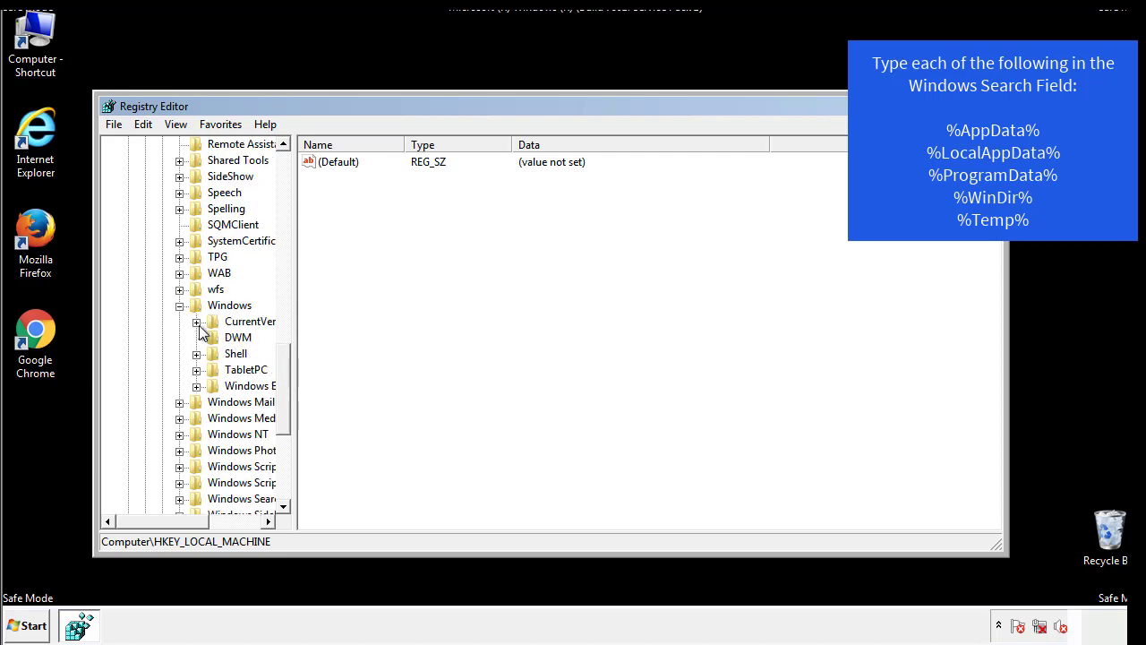
pyautogui.click(197, 322)
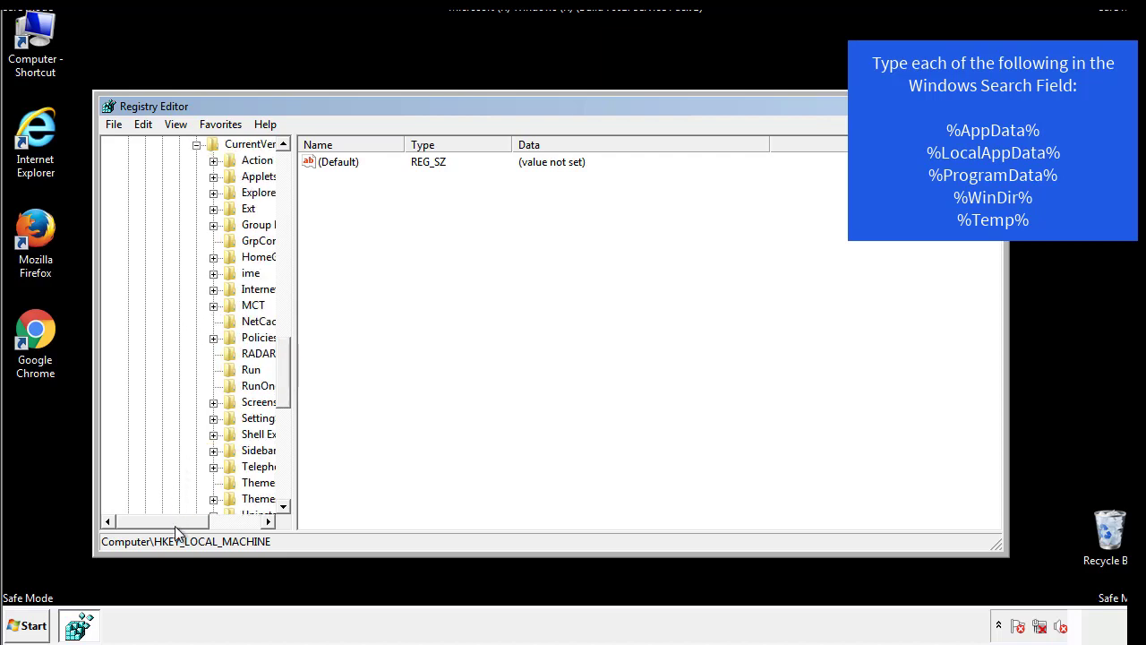
pyautogui.moveTo(174, 524); pyautogui.dragTo(208, 523)
pyautogui.click(197, 369)
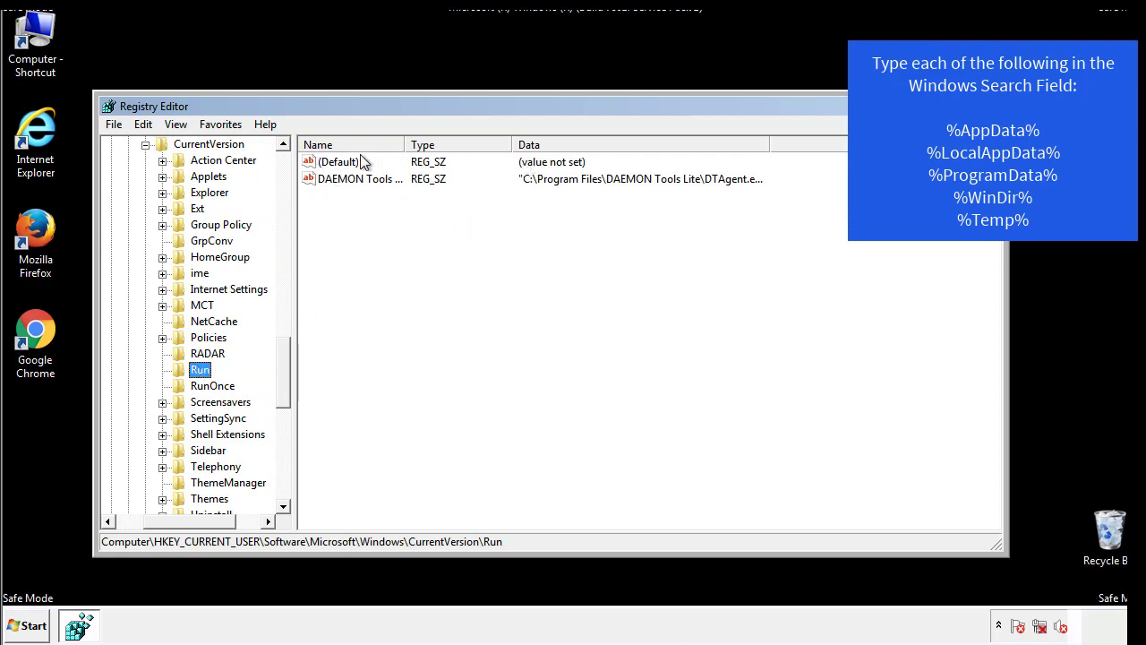
pyautogui.click(427, 207)
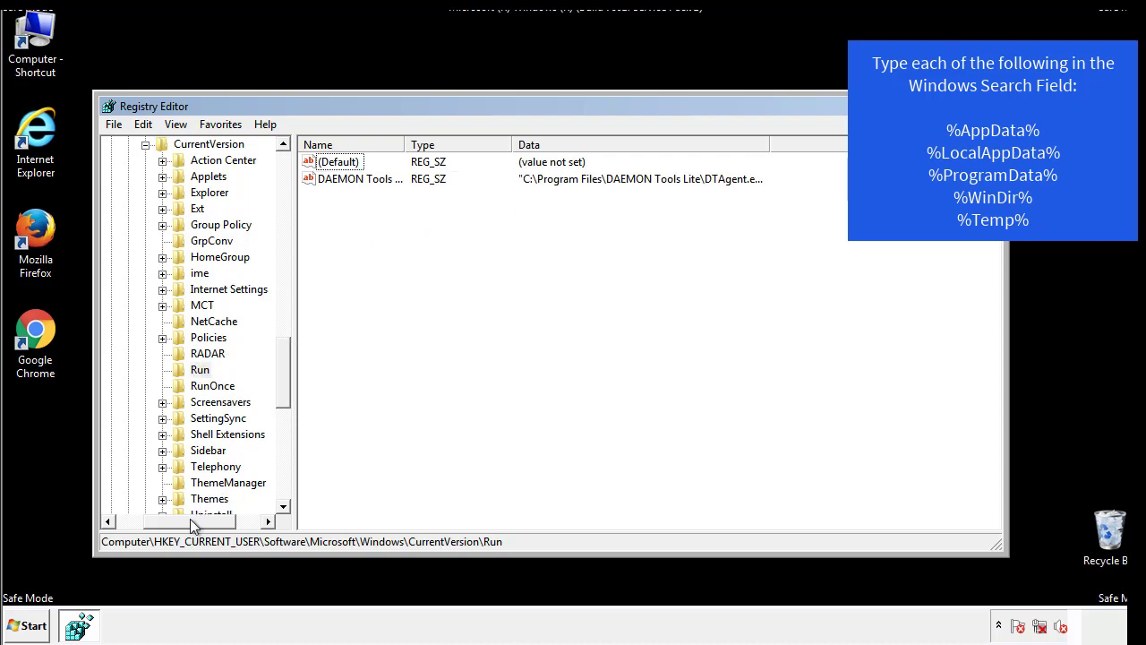
# Step: Collapse the Windows key in HKEY_CURRENT_USER\Software\Microsoft and return to the start of the registry tree
pyautogui.moveTo(190, 519); pyautogui.dragTo(166, 520)
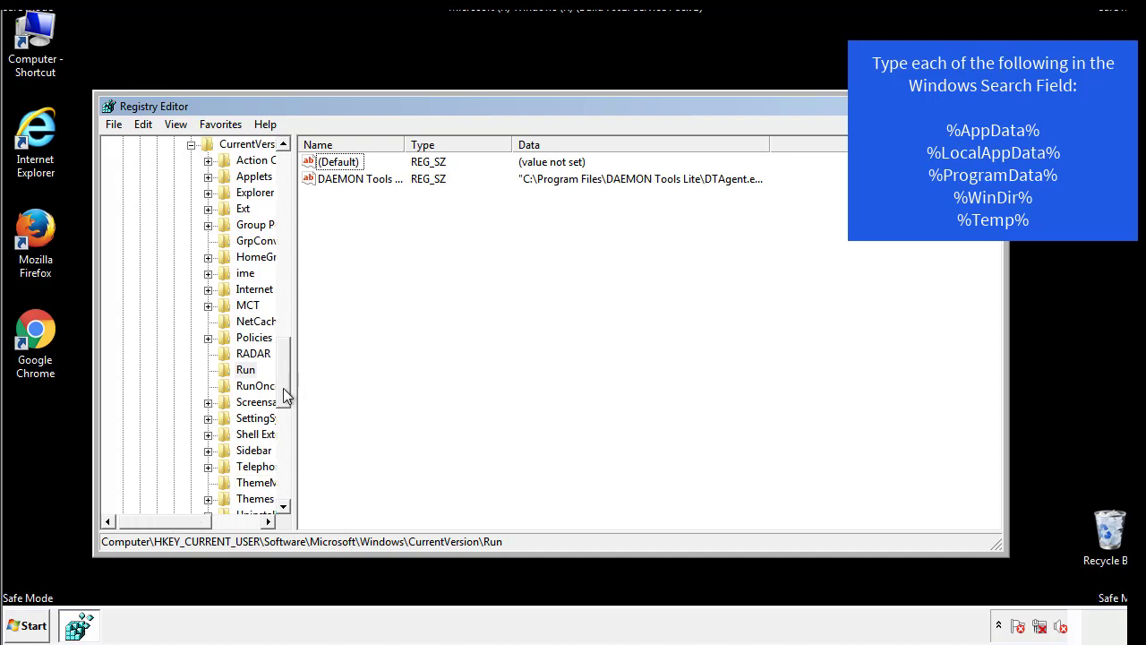
pyautogui.moveTo(286, 394); pyautogui.dragTo(285, 324)
pyautogui.click(176, 419)
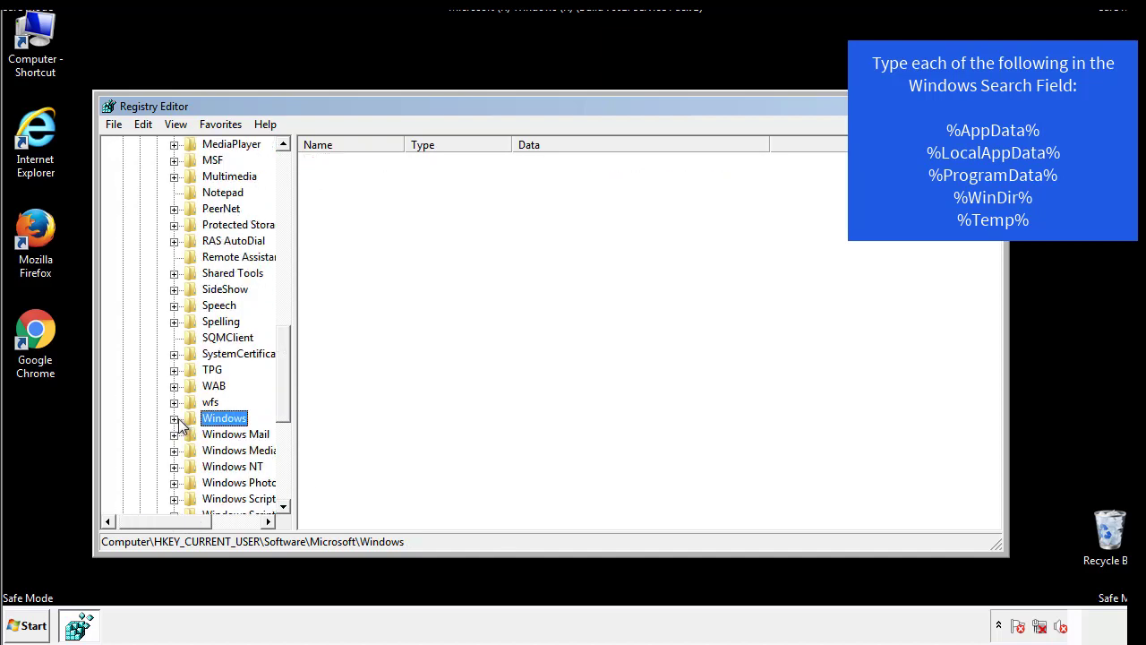
pyautogui.moveTo(288, 394); pyautogui.dragTo(289, 199)
# Step: Search the registry's keys, values and data for %appdata% and for %temp%
pyautogui.click(143, 125)
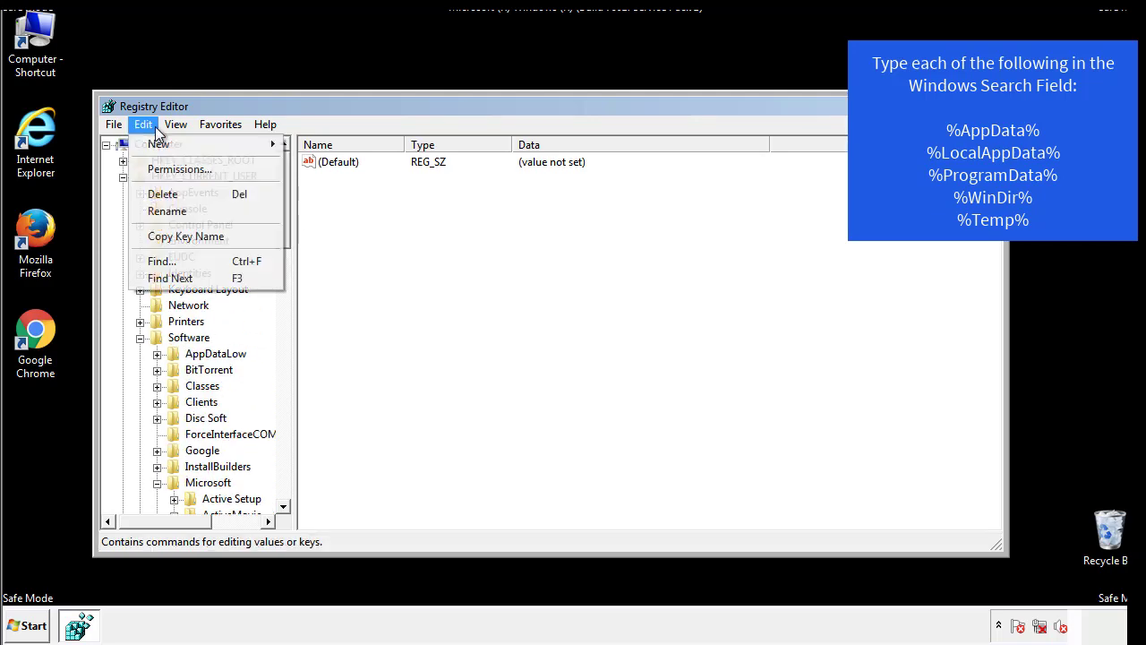
pyautogui.click(161, 261)
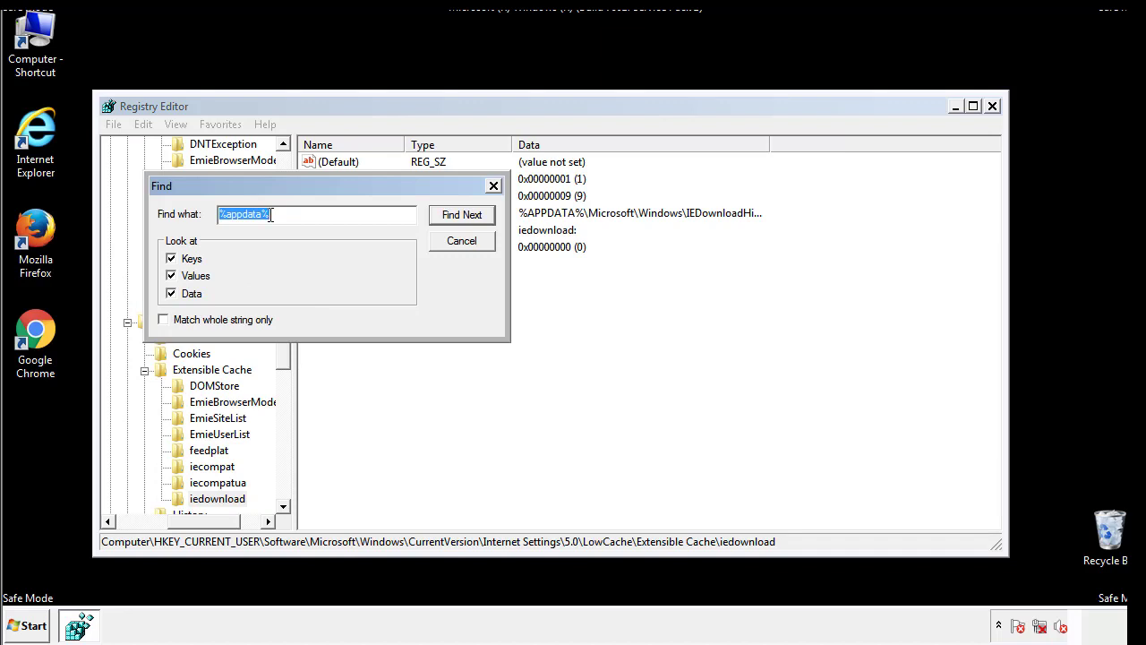
pyautogui.write('%temp%')
pyautogui.press('Return')
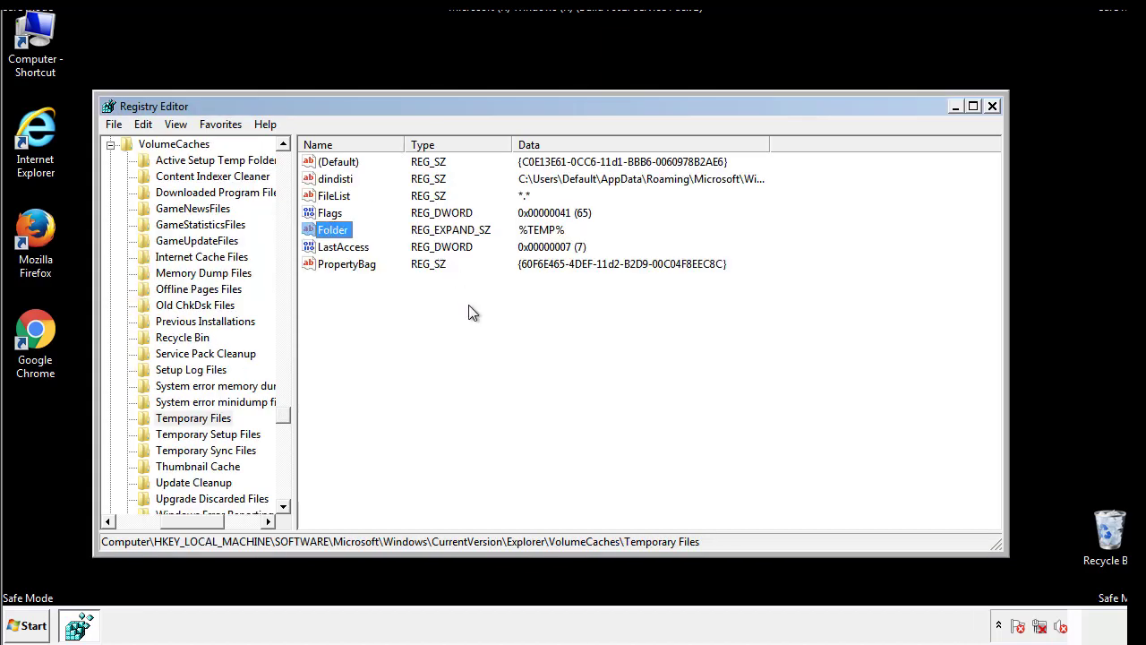
# Step: Delete all values in the VolumeCaches\Temporary Files key, confirm the deletion and close the Registry Editor
pyautogui.moveTo(367, 287); pyautogui.dragTo(324, 161)
pyautogui.rightClick(323, 161)
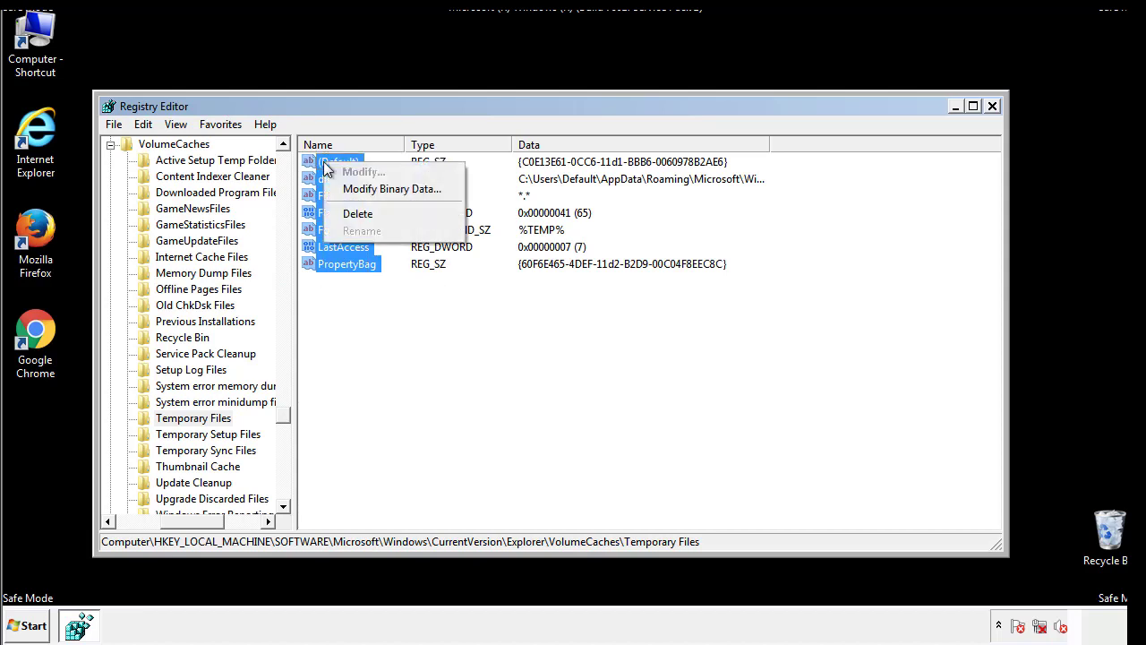
pyautogui.click(348, 210)
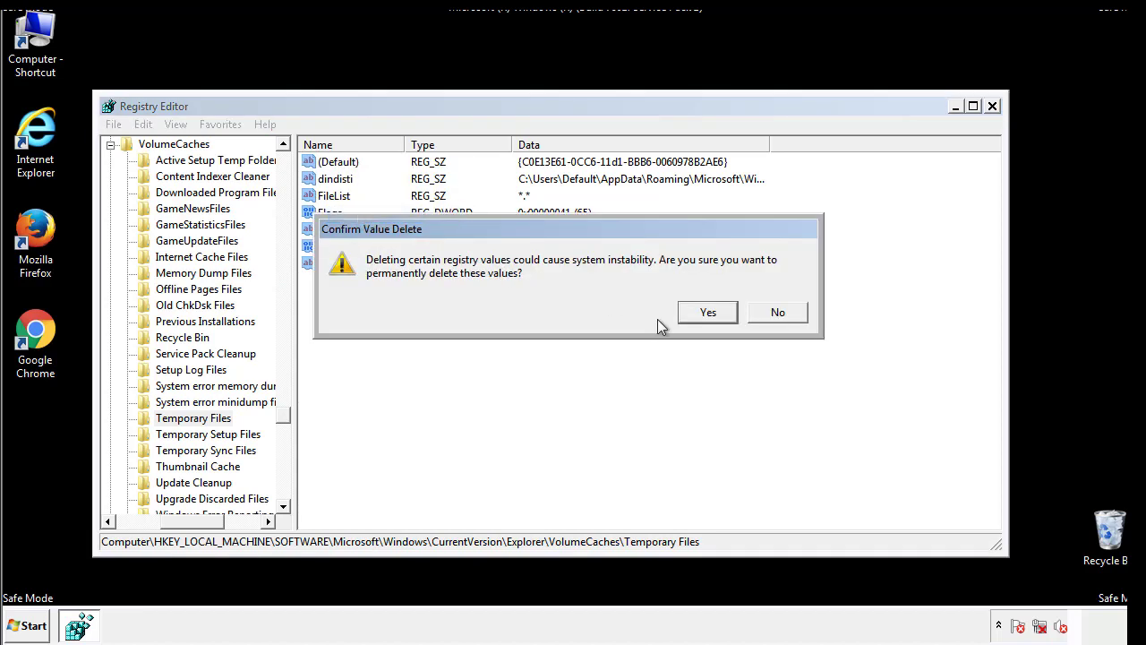
pyautogui.click(729, 311)
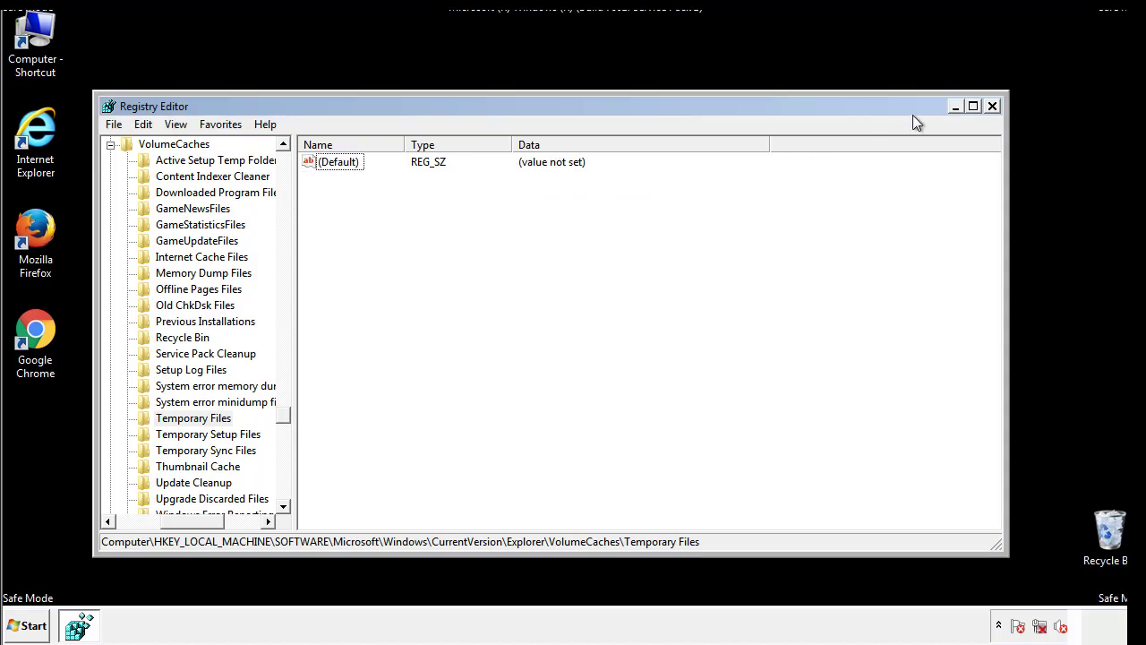
pyautogui.click(993, 106)
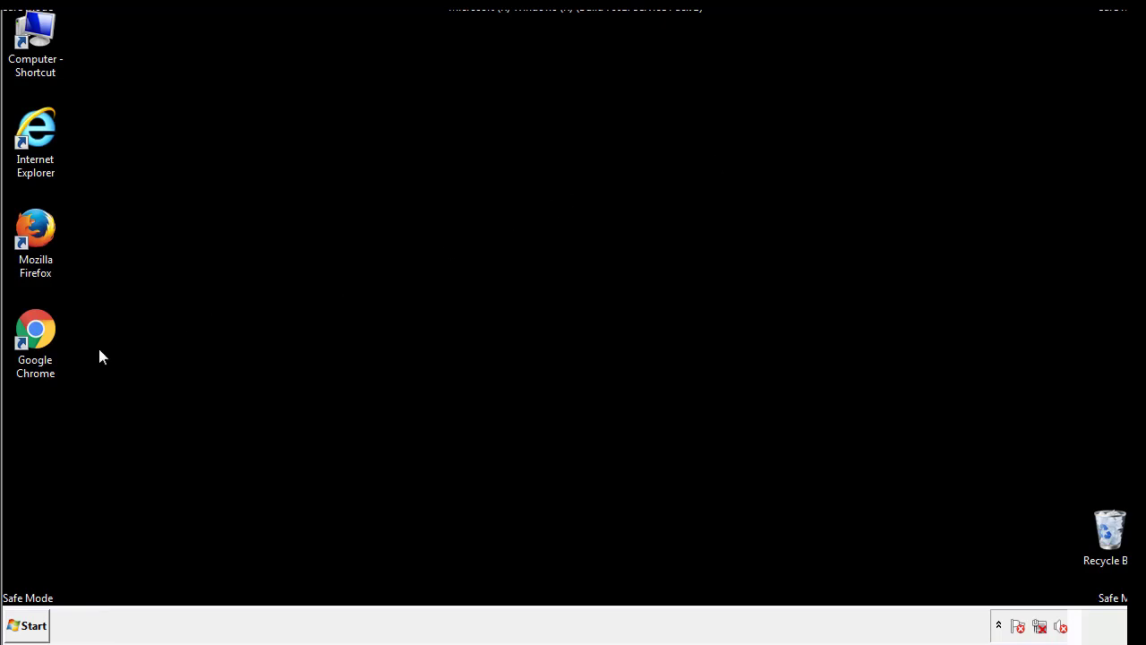
# Step: Launch the System Configuration utility by searching for msconfig
pyautogui.click(27, 629)
pyautogui.click(62, 587)
pyautogui.write('ms')
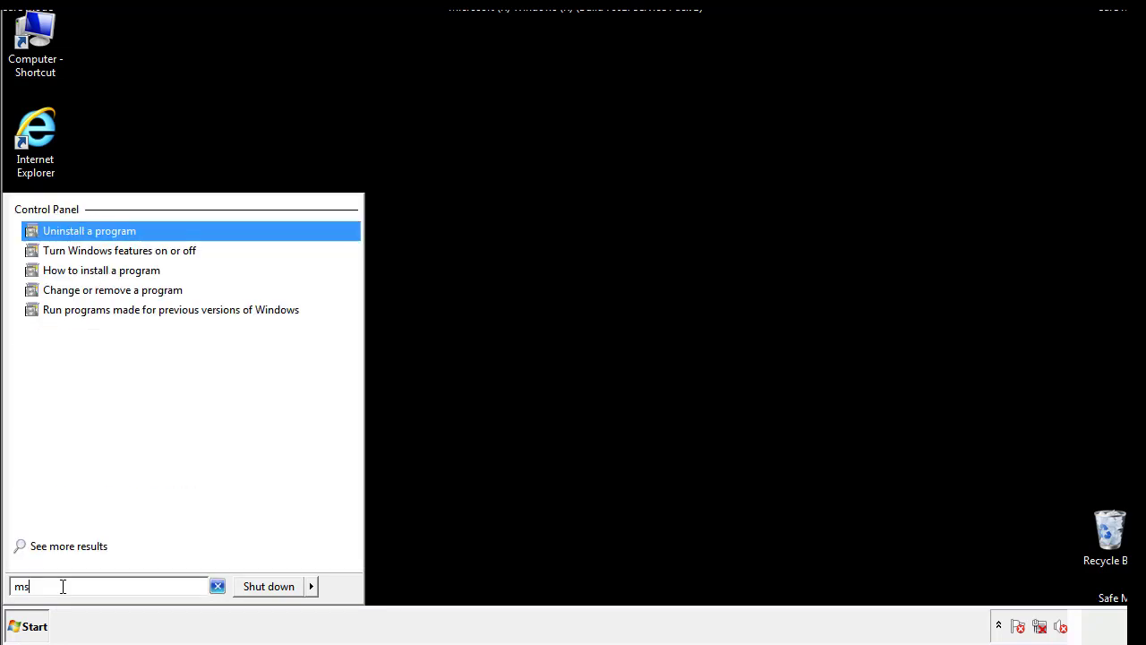
pyautogui.write('confog')
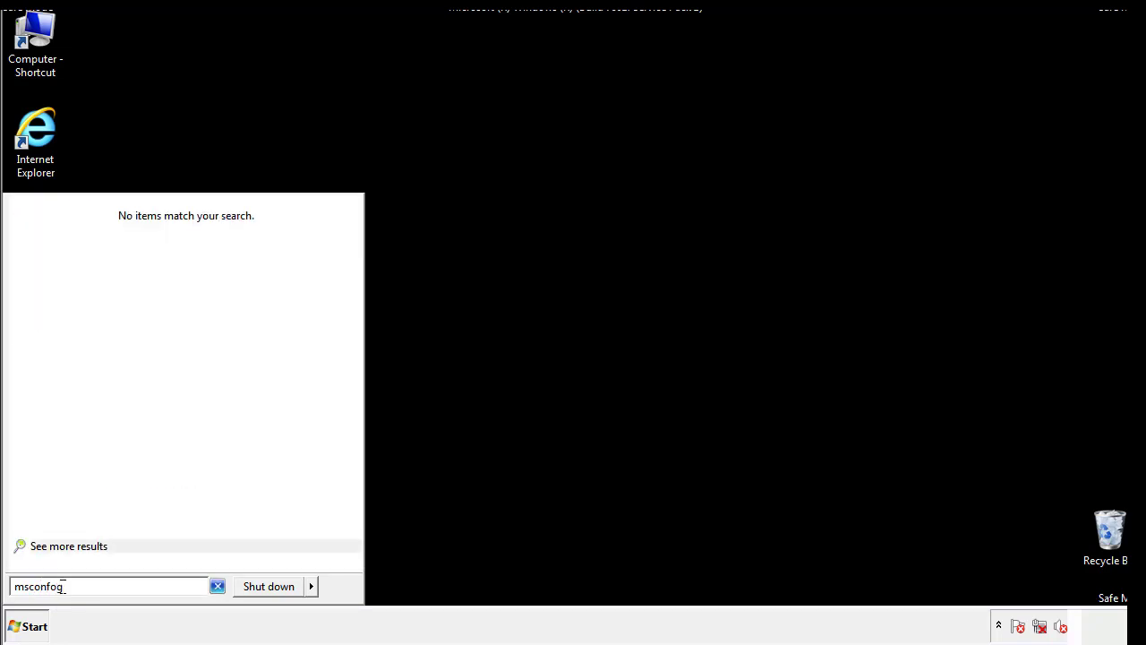
pyautogui.press('BackSpace')
pyautogui.press('BackSpace')
pyautogui.write('ig')
pyautogui.press('Return')
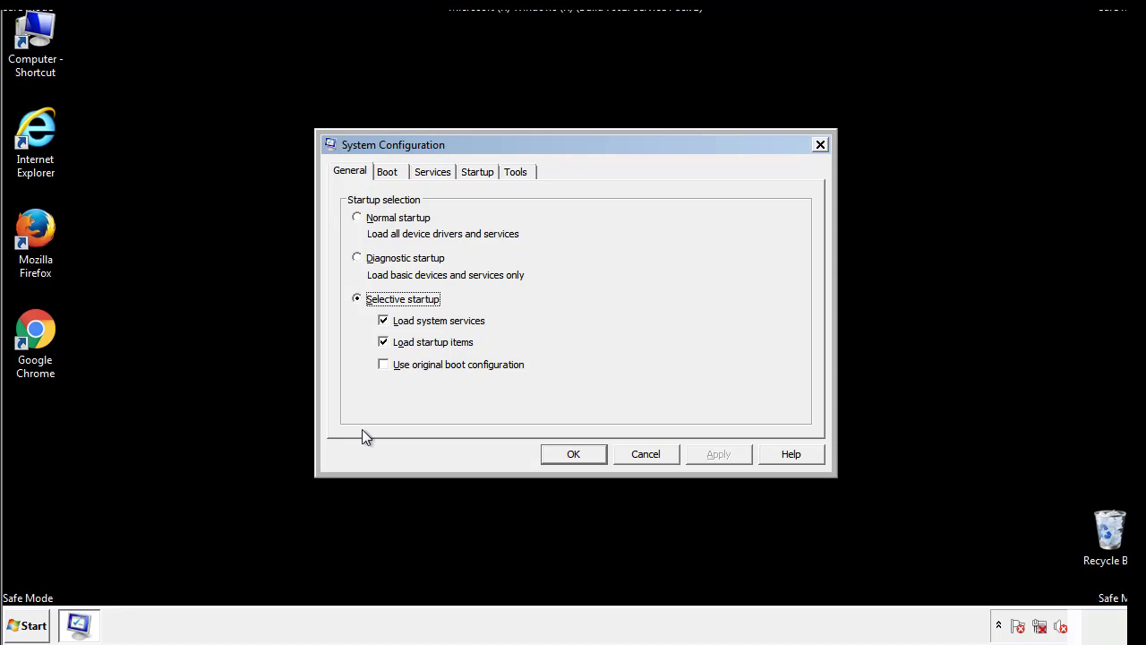
# Step: Turn off Safe boot for the Windows 7 boot entry, apply the change and restart the computer
pyautogui.click(388, 172)
pyautogui.click(361, 344)
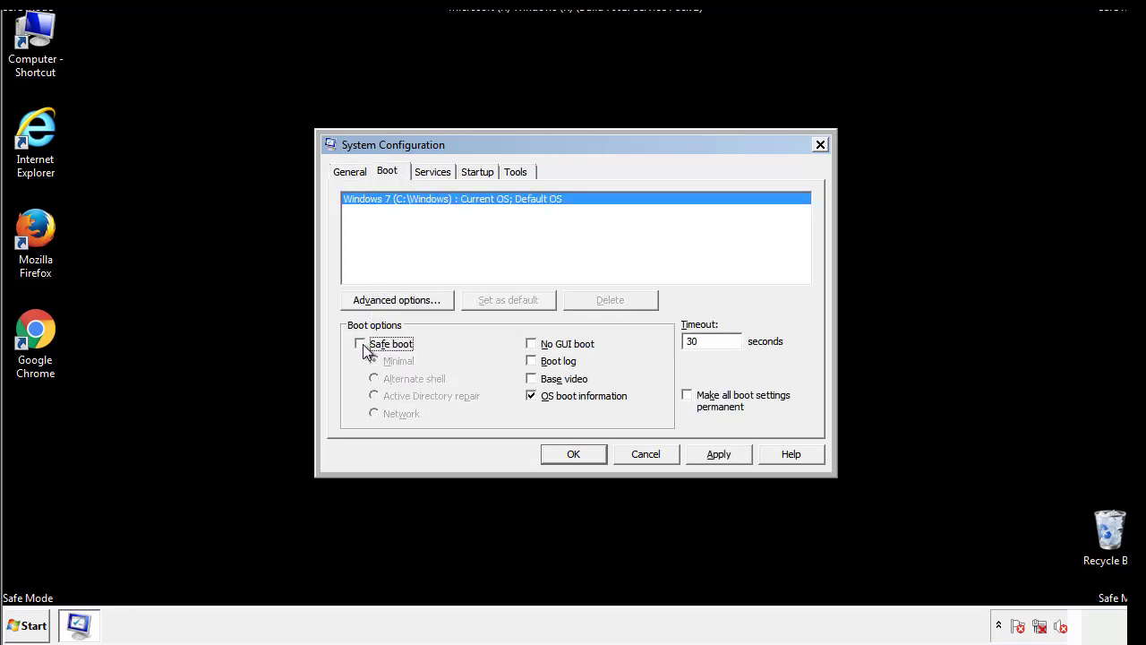
pyautogui.click(721, 456)
pyautogui.click(596, 455)
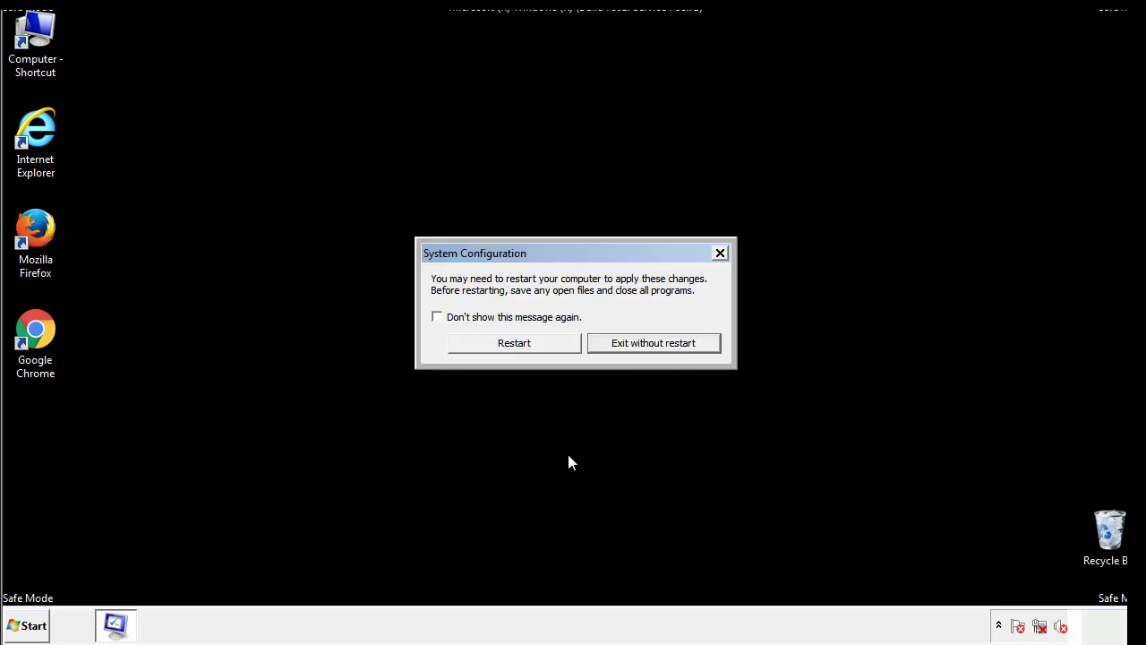
pyautogui.click(531, 349)
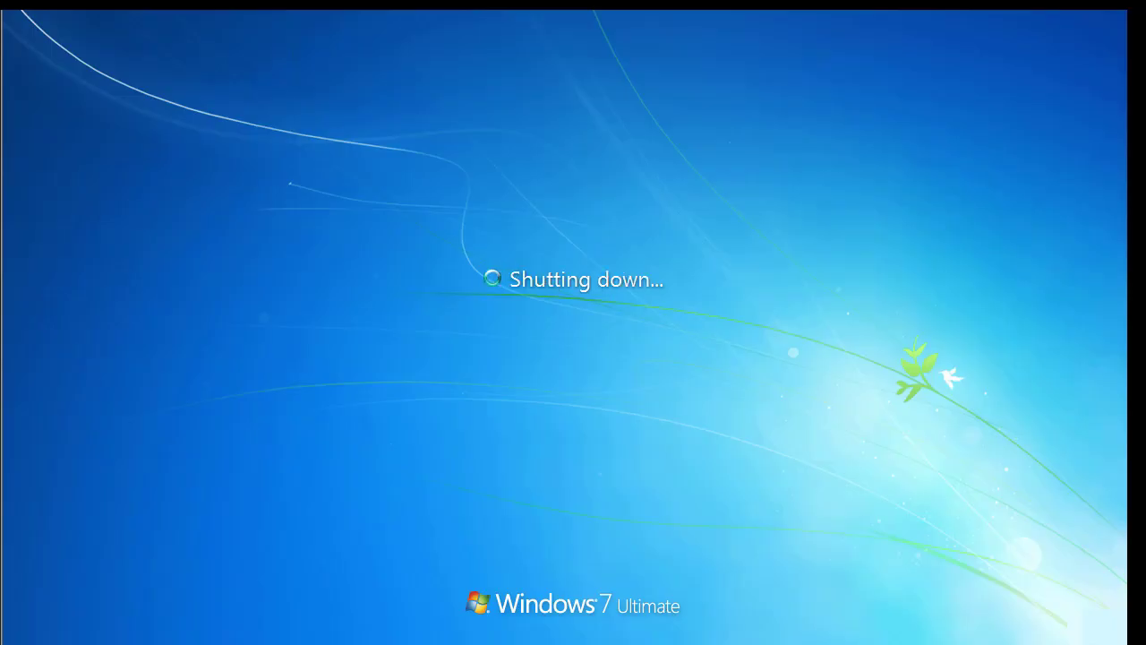